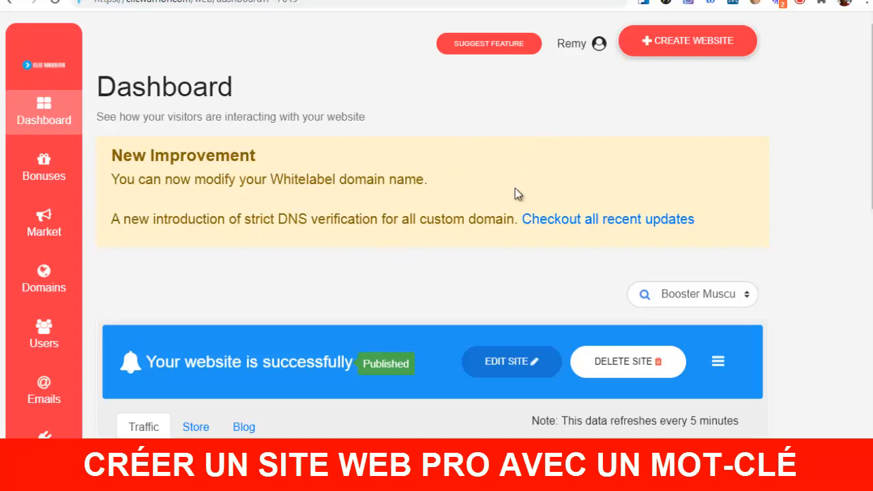
Step: Start creating a new website from the dashboard
left_click(745, 297)
left_click(680, 141)
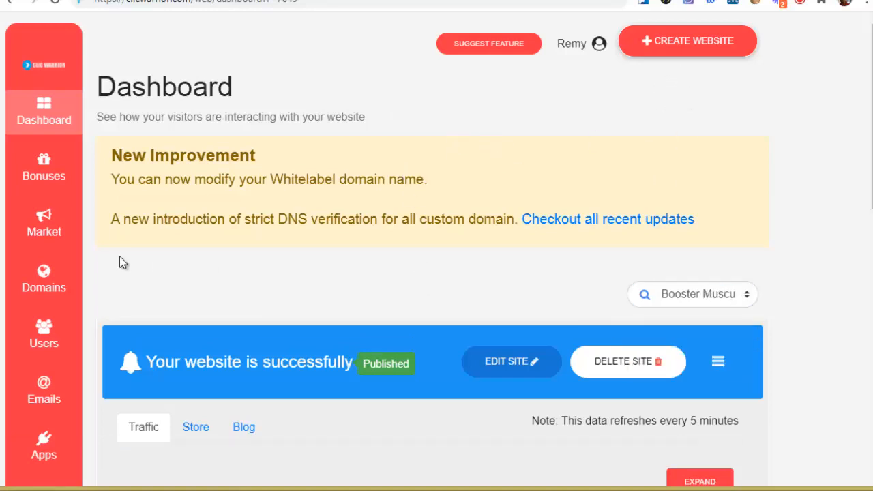
left_click(688, 43)
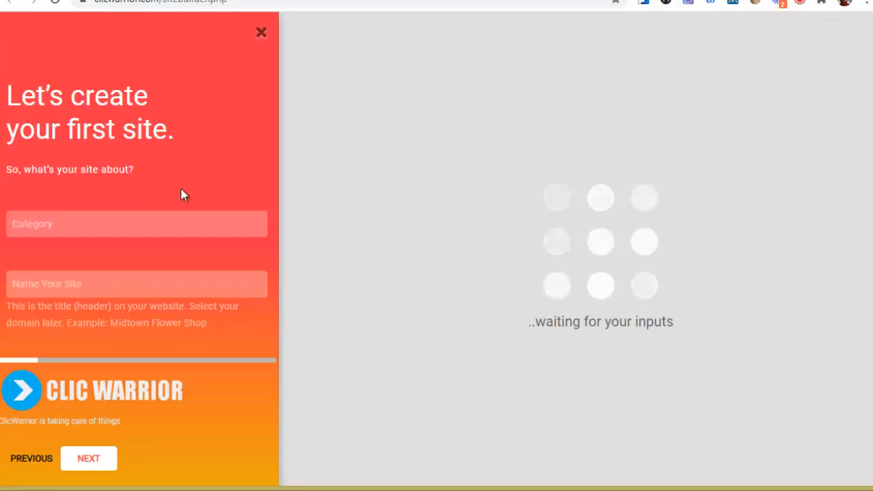
Step: Search the site categories for "clothes" and clear the search
left_click(73, 223)
type("clot")
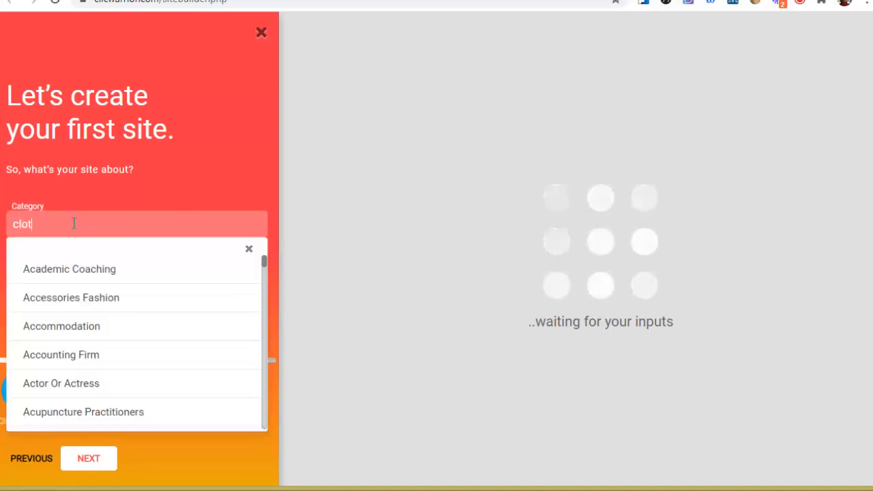
type("he")
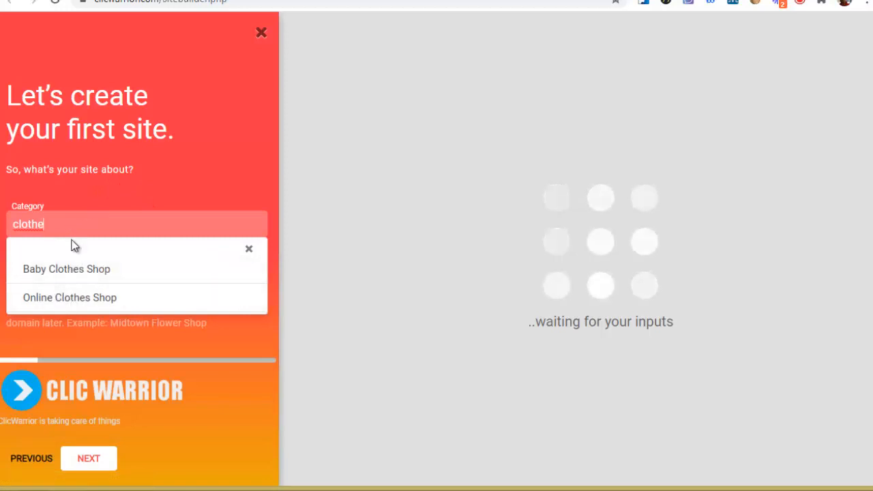
type("s")
double_click(33, 224)
key("BackSpace")
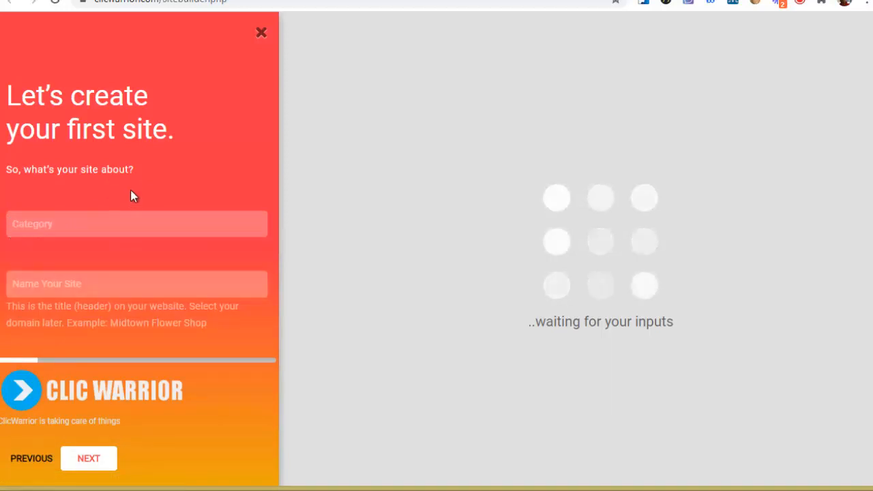
Step: Search the site categories for "plum" and clear the search
left_click(45, 223)
type("plu")
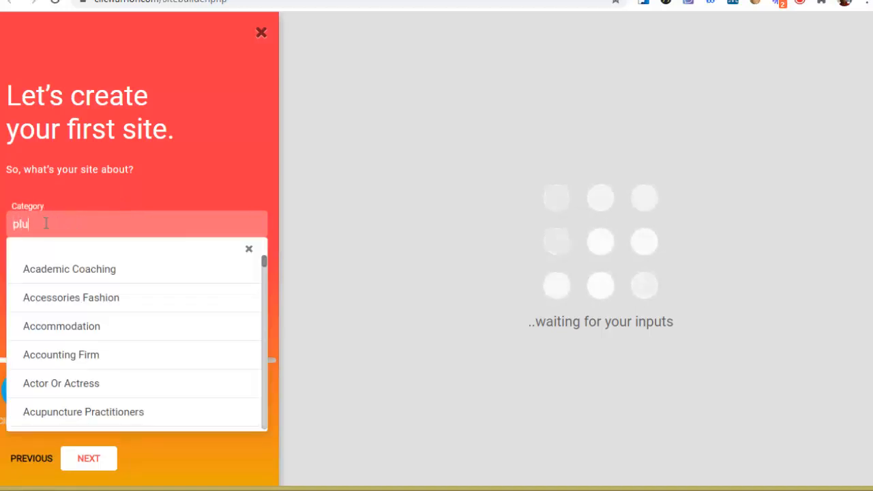
type("m")
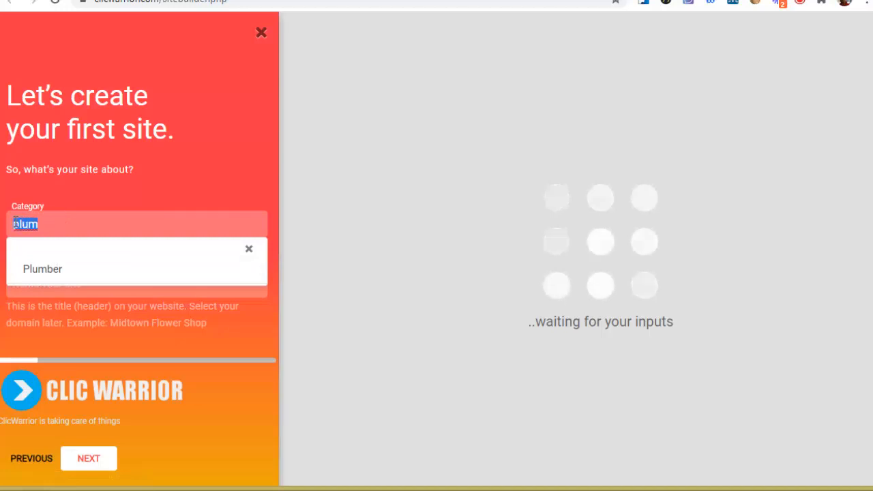
key("BackSpace")
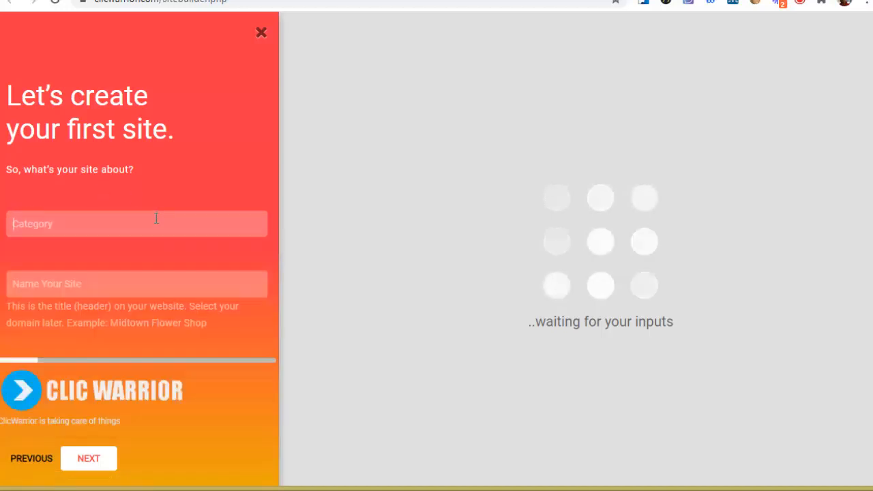
Step: Browse the full list of site categories for the available business types, then close the list
left_click(210, 226)
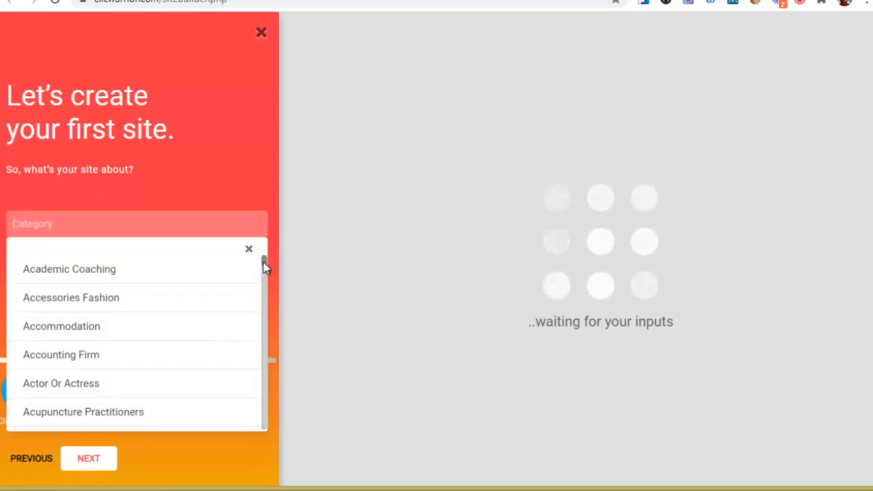
scroll(263, 266, "down", 10)
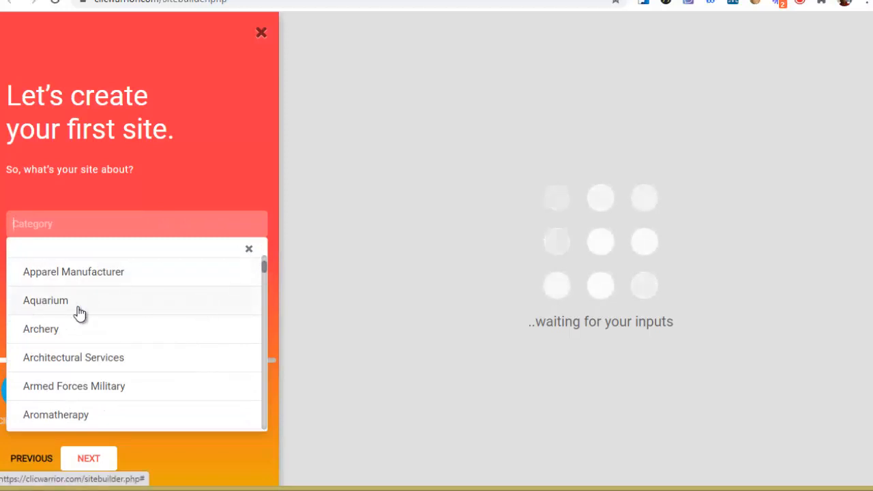
scroll(85, 311, "down", 1)
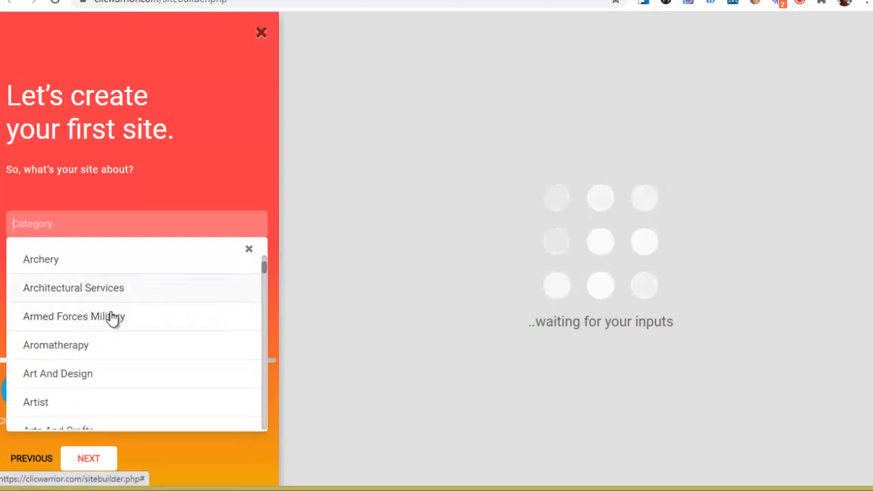
scroll(102, 327, "down", 3)
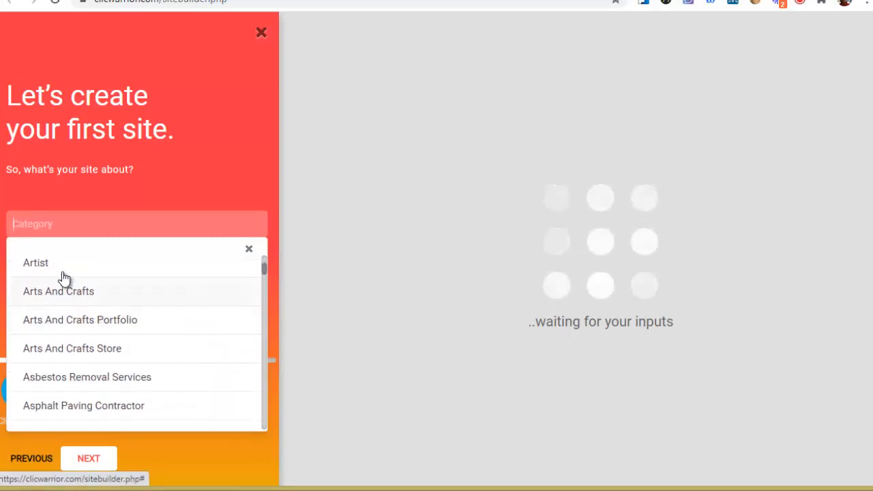
scroll(148, 296, "down", 5)
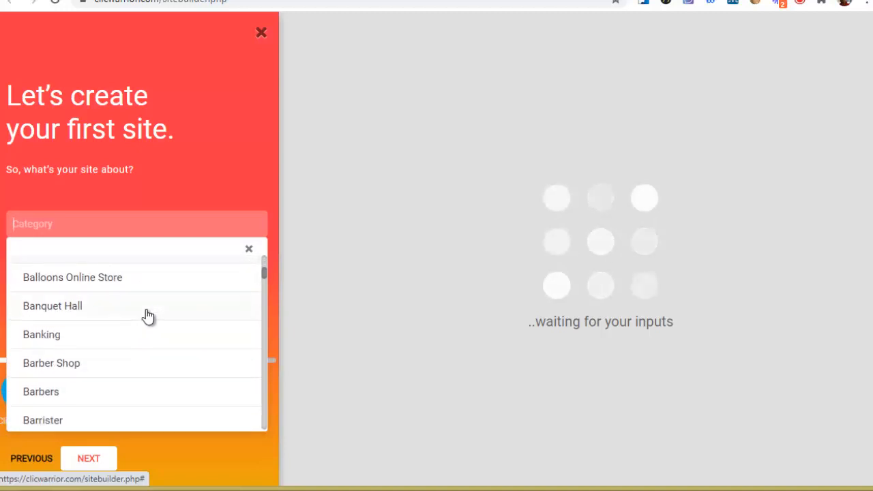
scroll(102, 321, "up", 2)
scroll(162, 328, "down", 8)
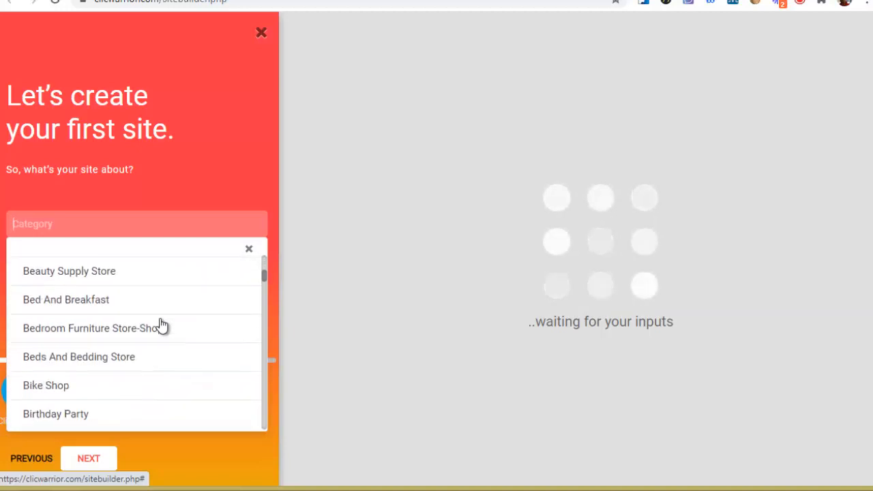
scroll(154, 323, "down", 5)
scroll(120, 317, "up", 4)
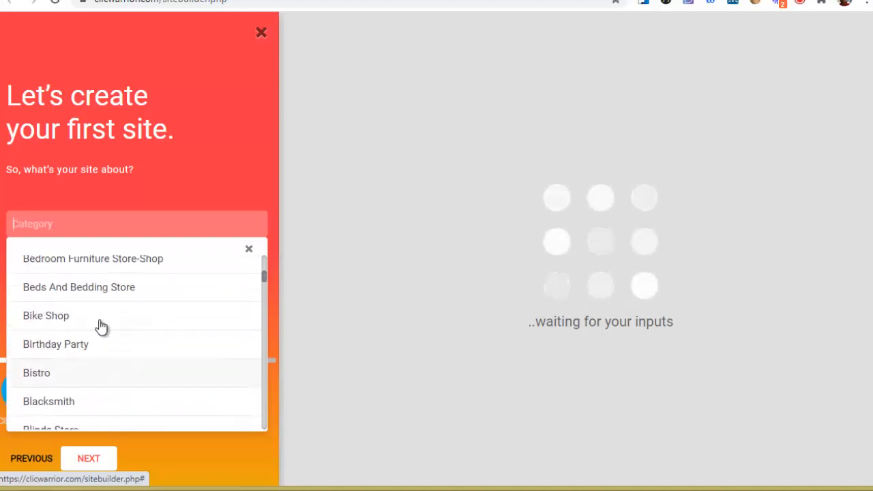
scroll(167, 330, "down", 10)
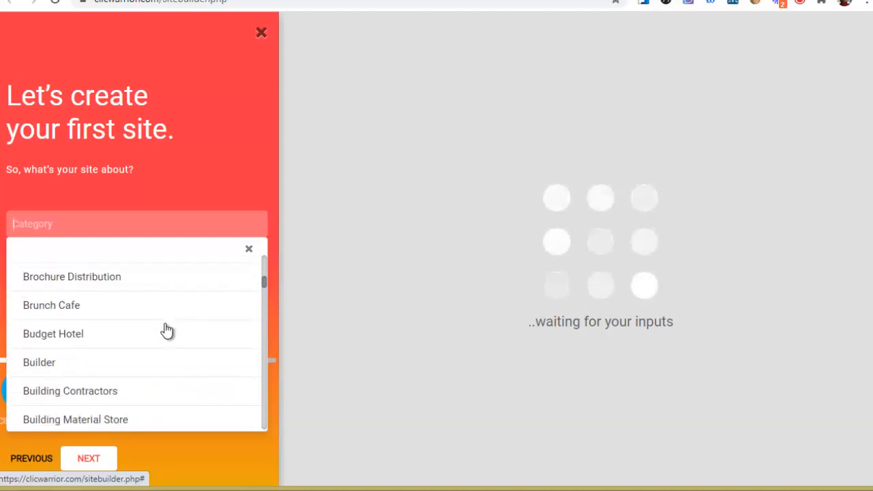
scroll(165, 329, "down", 12)
left_click_drag(264, 288, 235, 186)
left_click(235, 187)
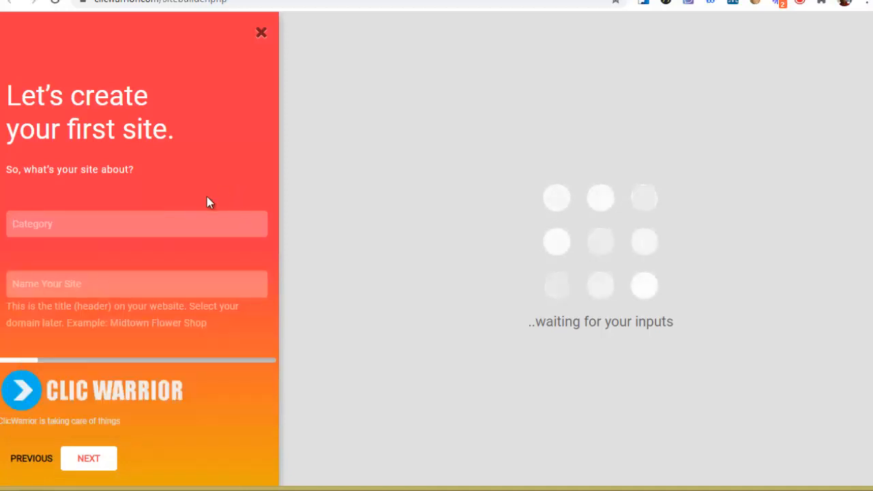
Step: Set the site category to Clothing Store, name the site Clothes54 and continue to the cover image choice
left_click(125, 223)
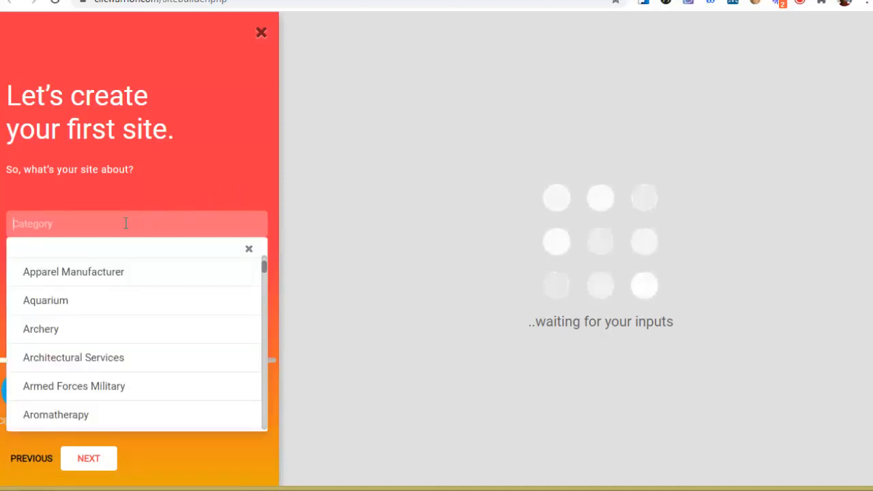
type("cloth")
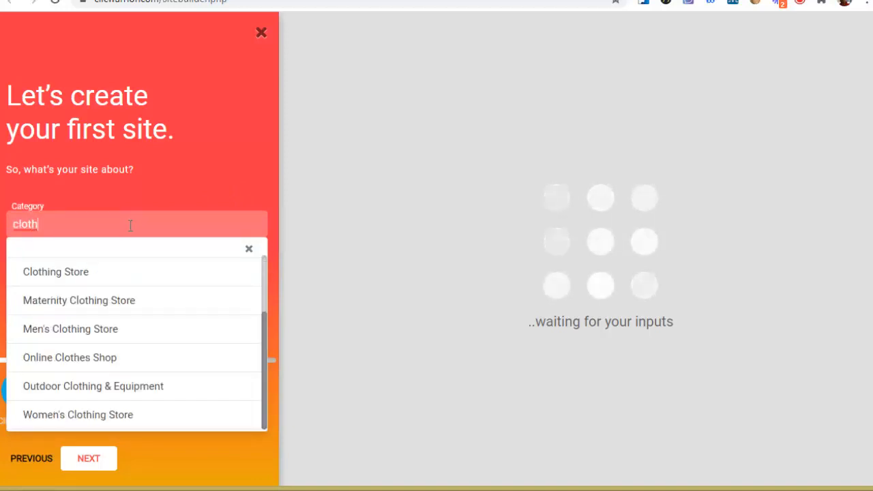
left_click(65, 274)
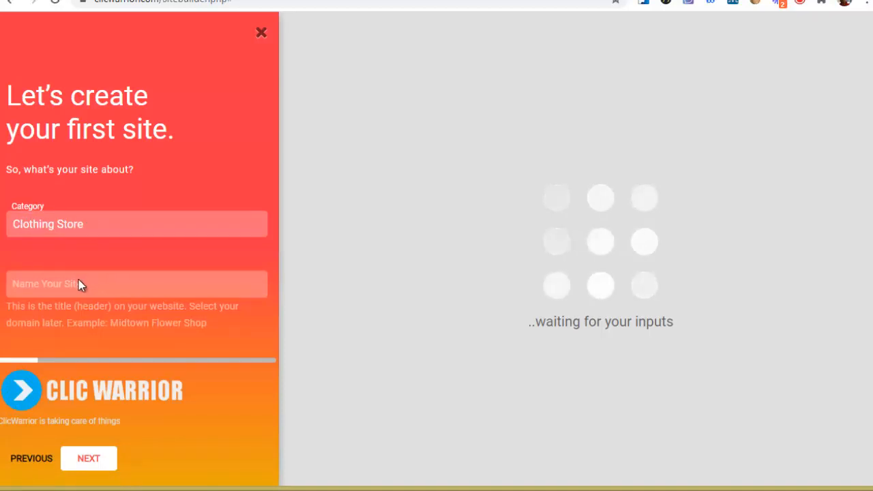
left_click(86, 282)
type("Clothes54")
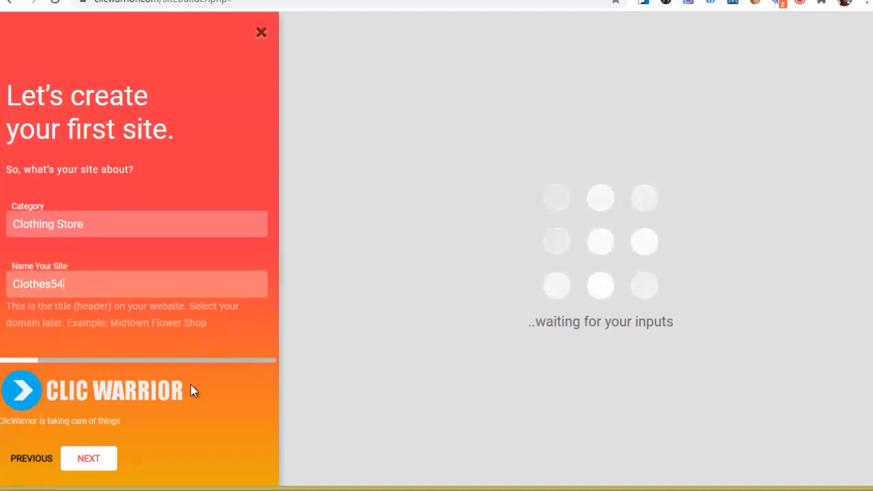
left_click(96, 464)
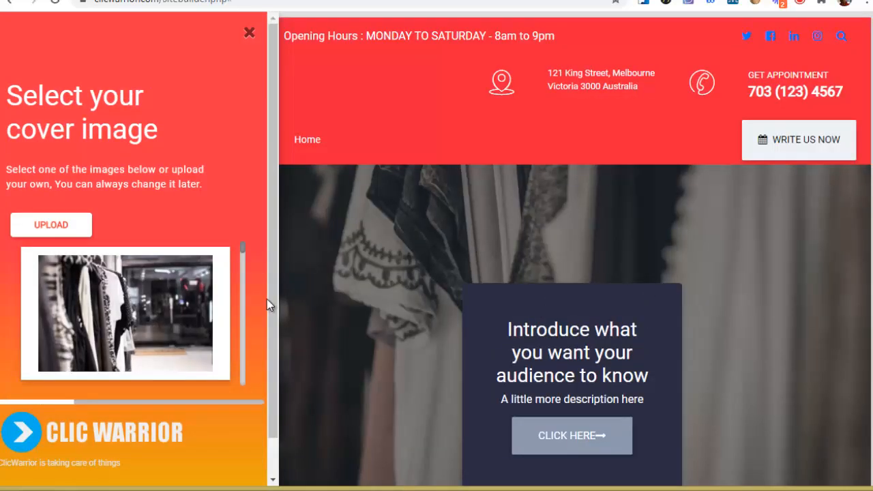
Step: Choose the clothing shop photo with hanging garments and pendant lamps as cover image and continue to the logo stage
scroll(224, 278, "down", 4)
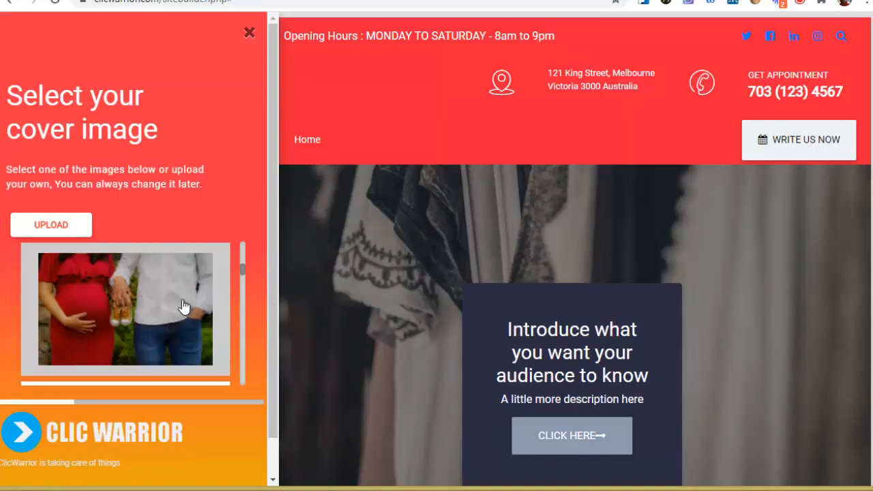
scroll(174, 307, "down", 3)
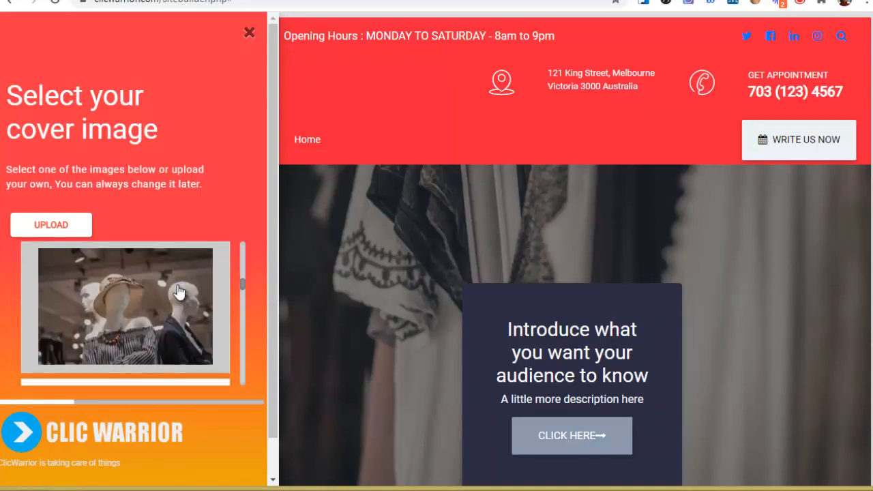
scroll(188, 293, "down", 4)
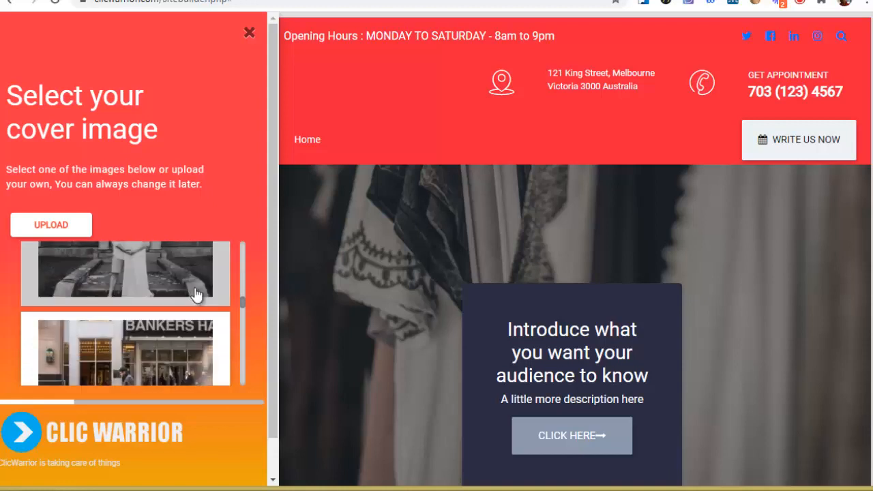
scroll(179, 300, "down", 4)
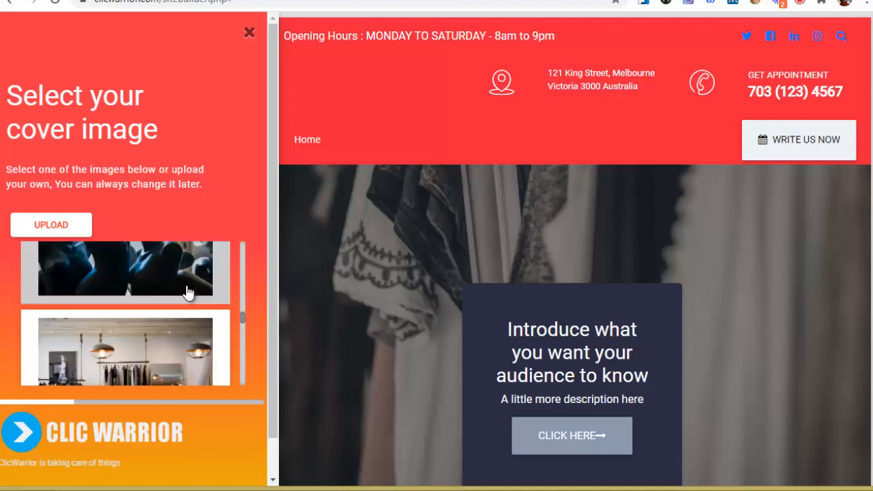
scroll(179, 300, "down", 2)
left_click(193, 302)
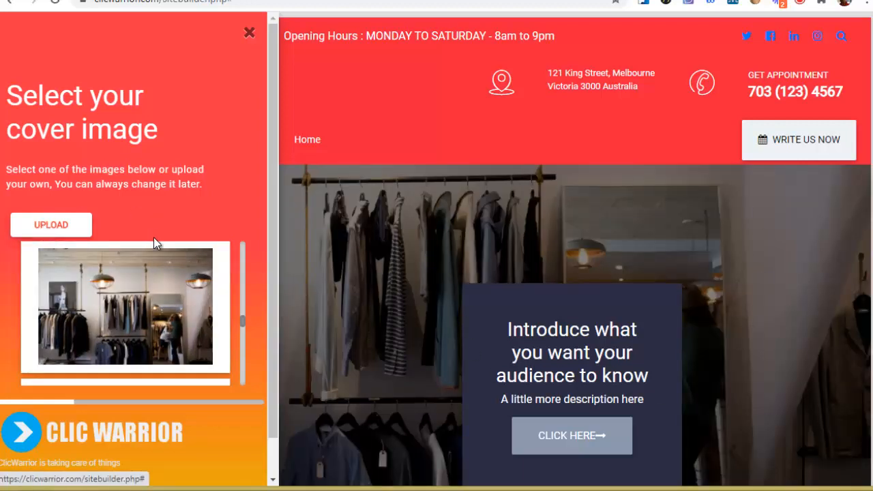
scroll(201, 440, "down", 1)
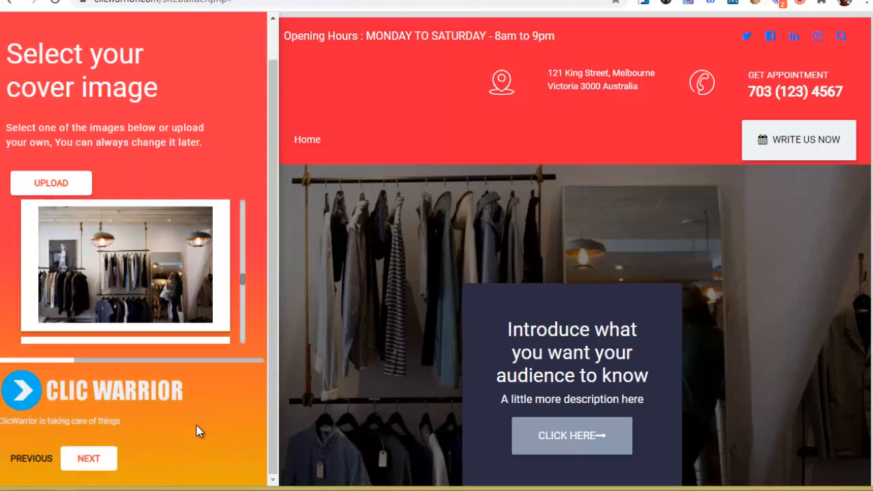
left_click(107, 460)
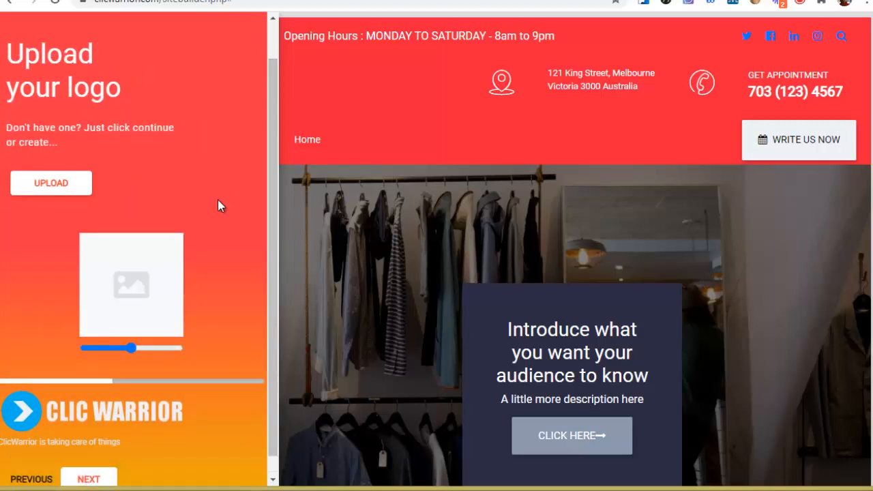
Step: Upload clothes_54_logo_black.png as the site logo, enlarge it slightly and continue to the colour choice
left_click(51, 187)
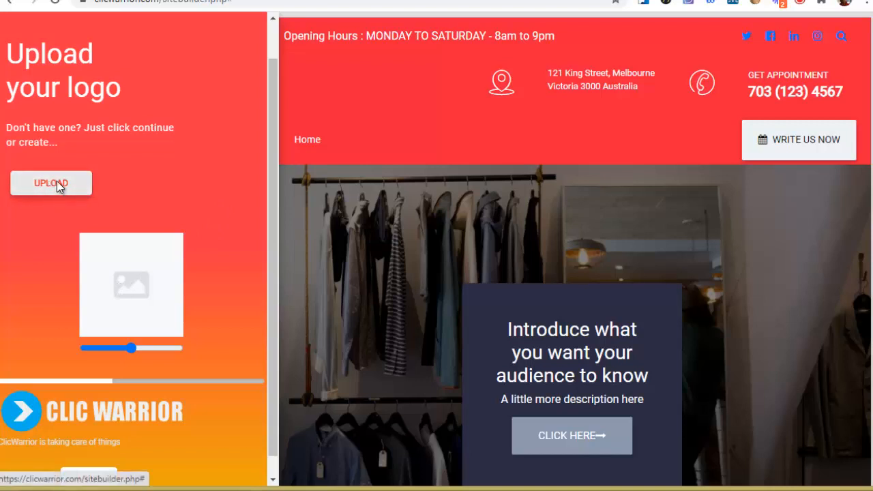
left_click(468, 183)
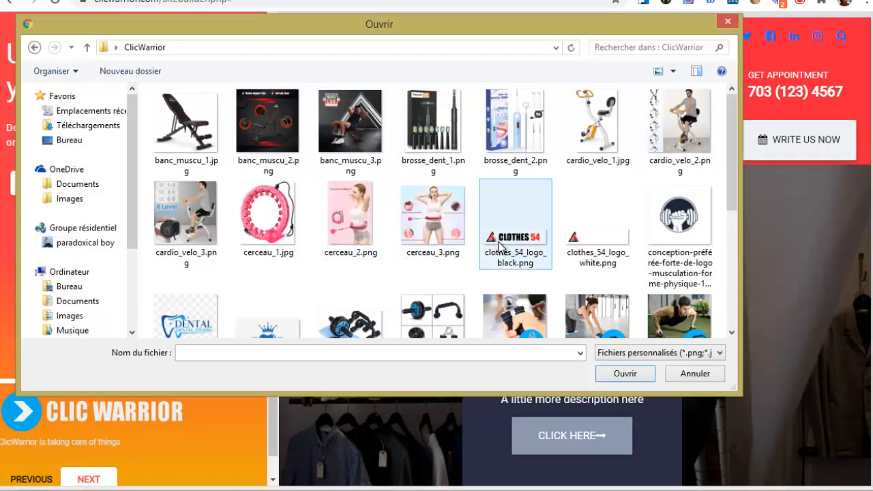
left_click(517, 246)
left_click(624, 374)
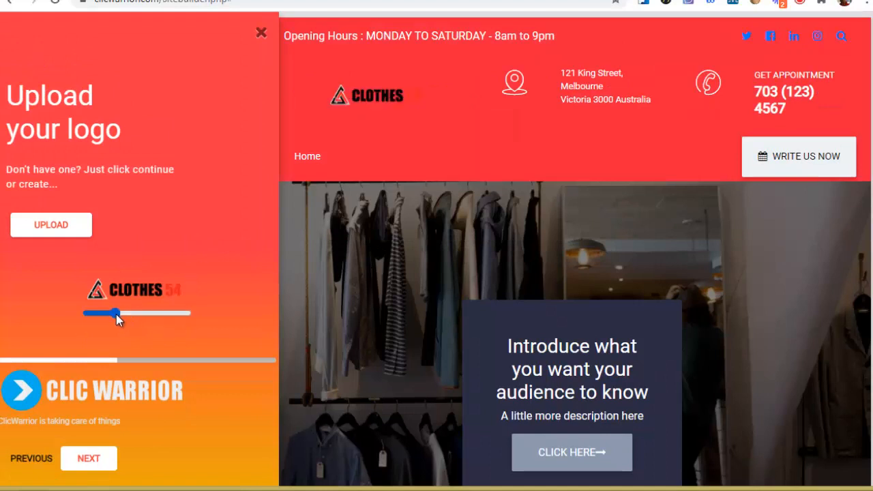
mouse_move(116, 314)
left_mouse_down()
mouse_move(150, 315)
mouse_move(129, 316)
left_mouse_up()
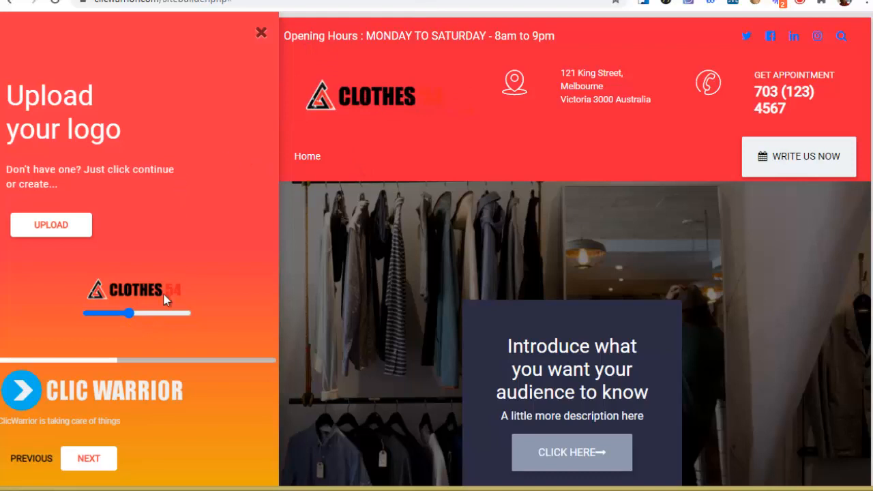
left_click(90, 458)
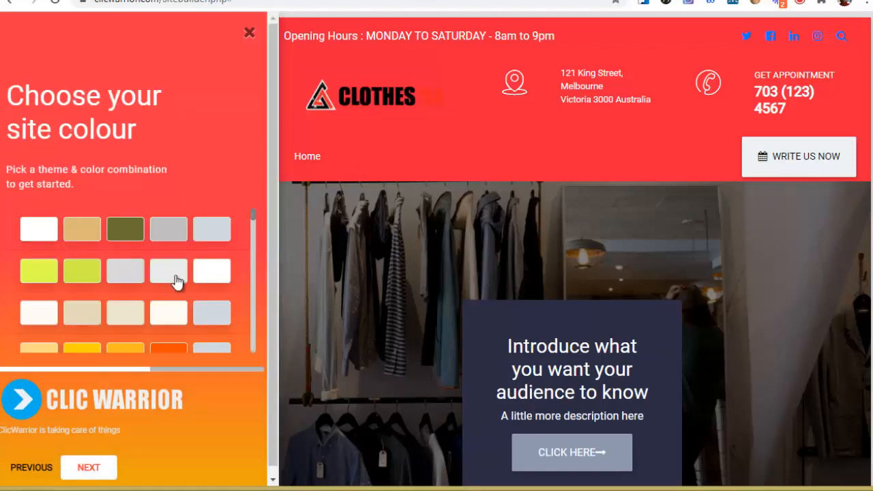
Step: Try several colour combinations on the site preview, including the grey and olive, light grey and lime, and dark green and blue ones
left_click(203, 235)
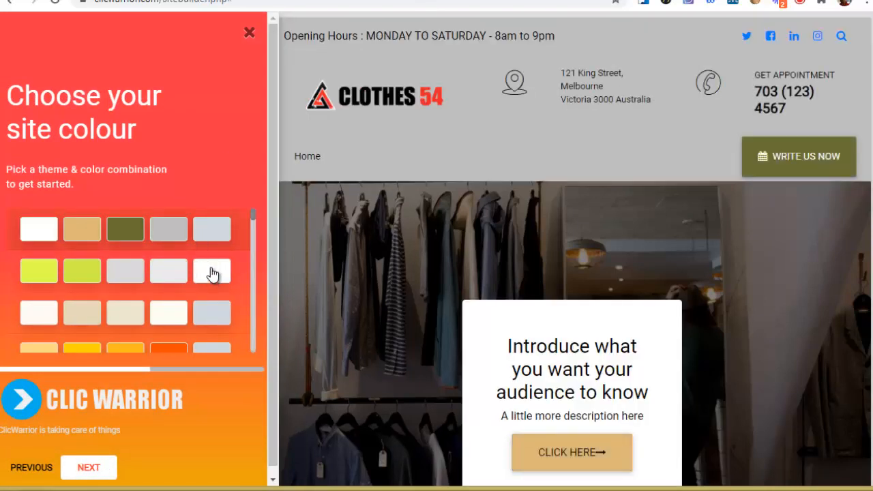
left_click(212, 271)
scroll(212, 246, "down", 3)
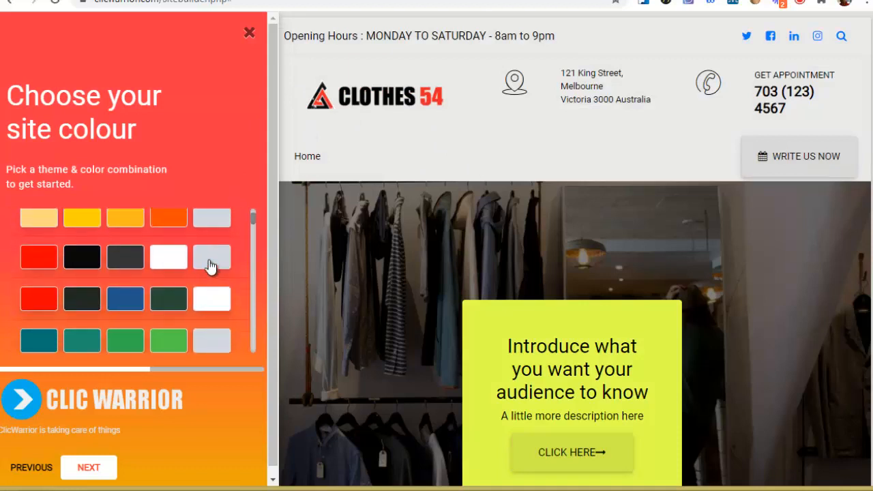
left_click(212, 259)
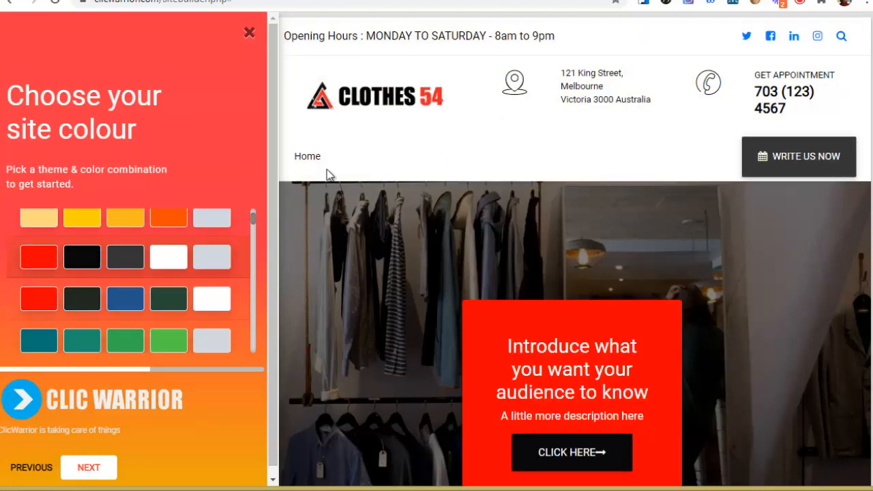
scroll(158, 282, "down", 3)
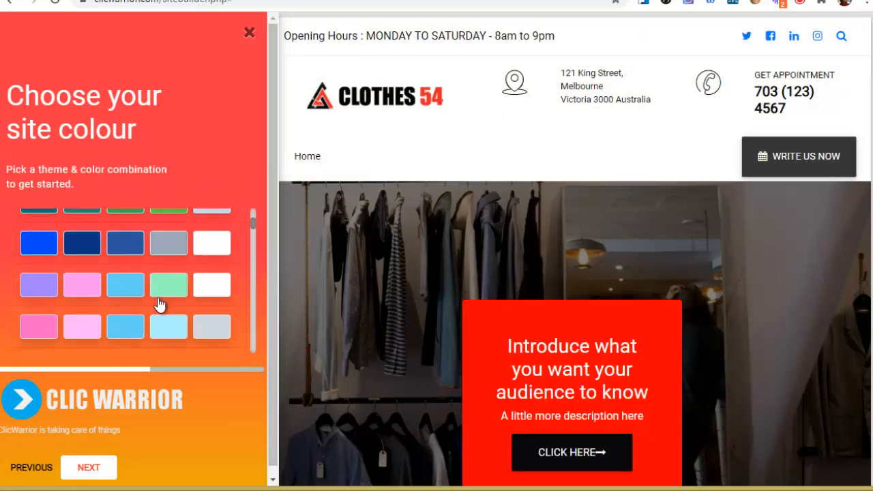
scroll(171, 307, "up", 1)
left_click(181, 313)
left_click(206, 230)
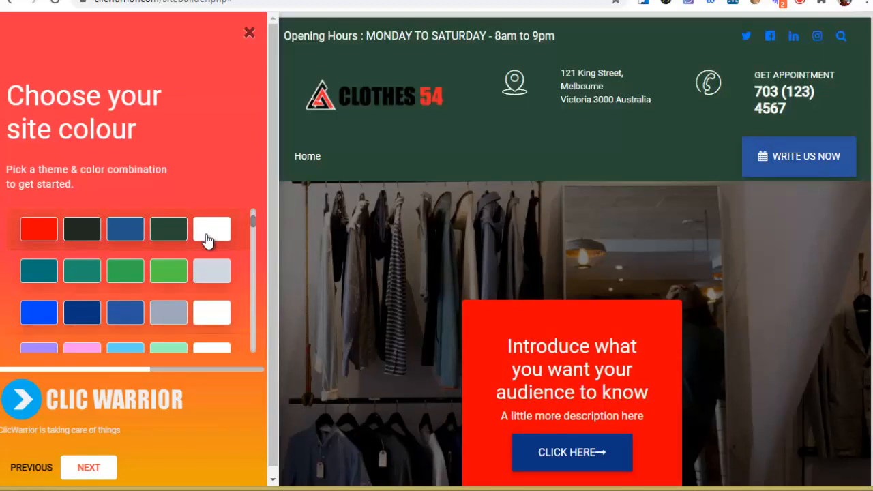
Step: Choose the red, black, dark grey and white colour combination and continue to the menu style choice
scroll(160, 302, "up", 1)
scroll(160, 302, "up", 2)
left_click(157, 263)
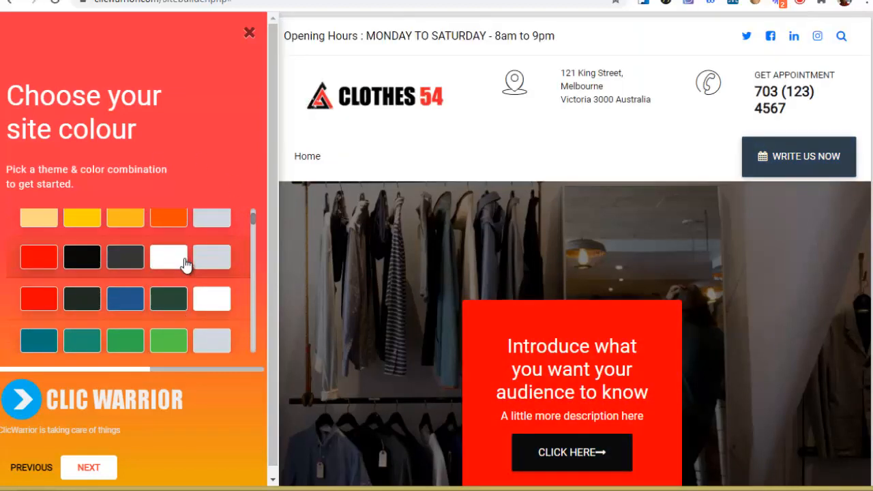
scroll(205, 280, "down", 4)
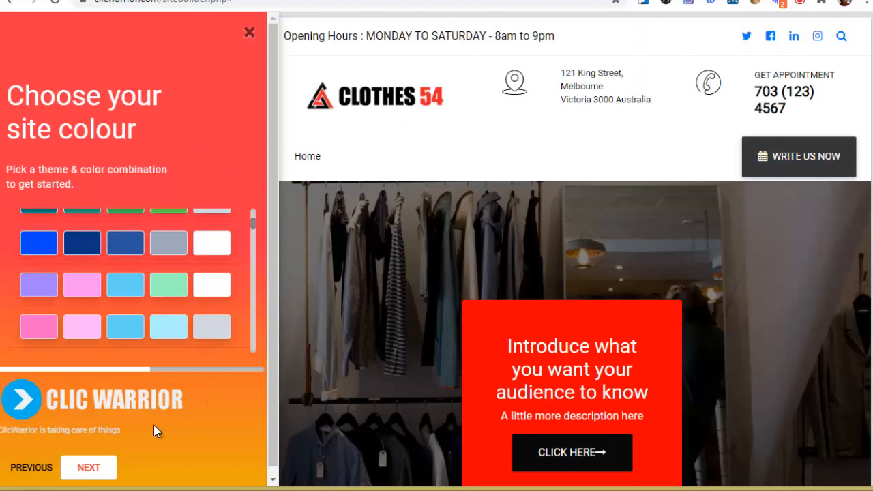
left_click(89, 468)
Step: Try the No menu, Style 1, Style 7 and Style 2 navigation menu options on the site preview
left_click(251, 213)
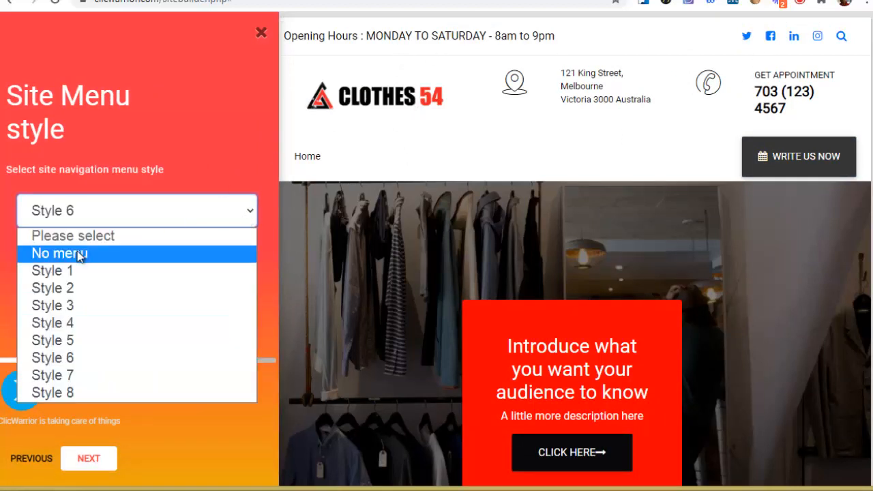
left_click(150, 253)
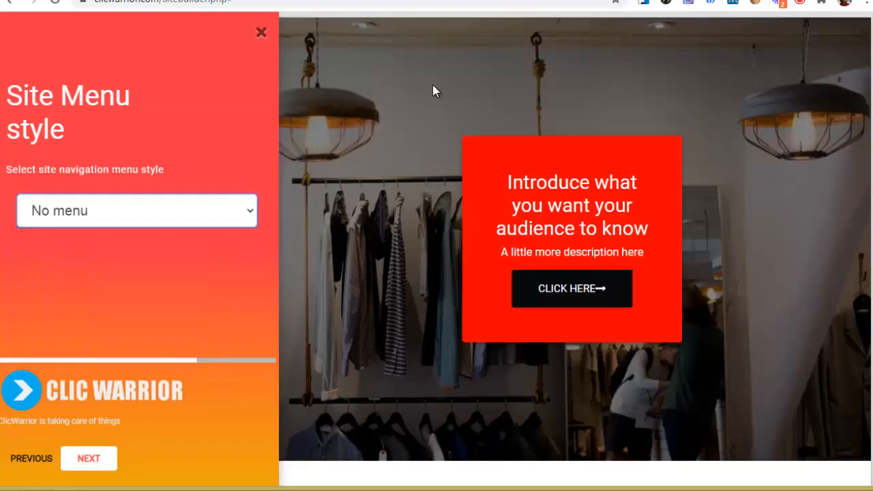
left_click(233, 215)
left_click(150, 266)
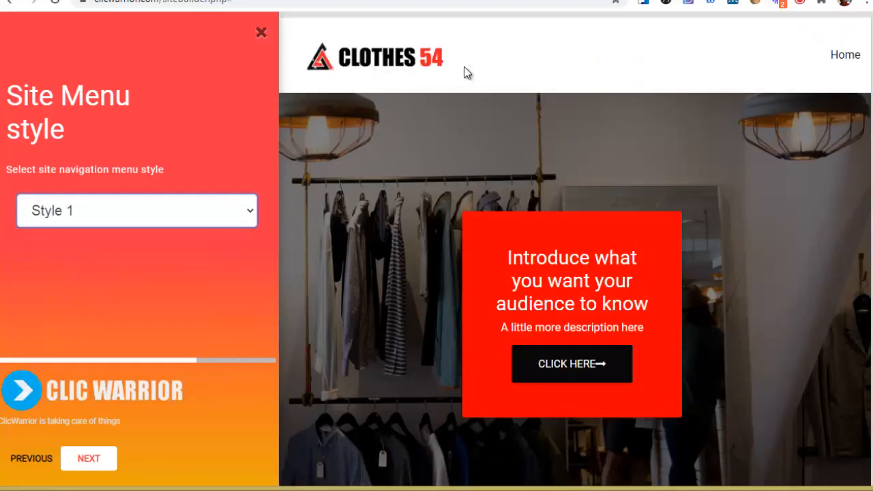
left_click(247, 211)
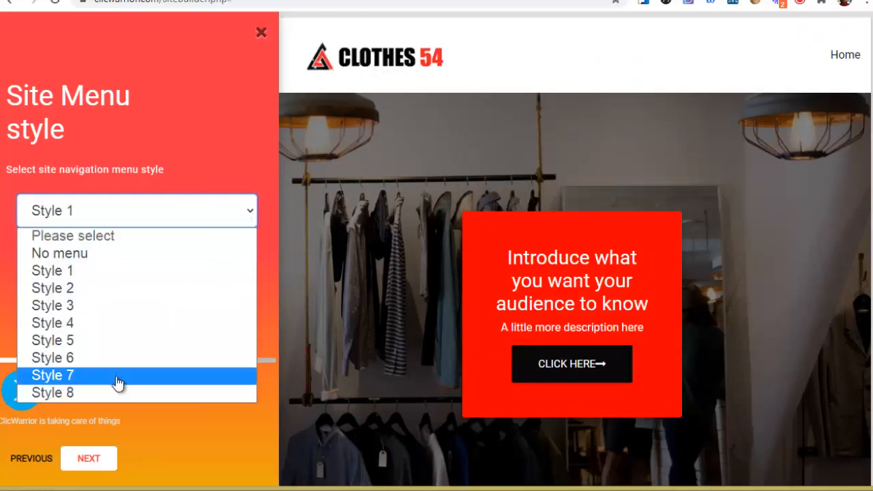
left_click(114, 376)
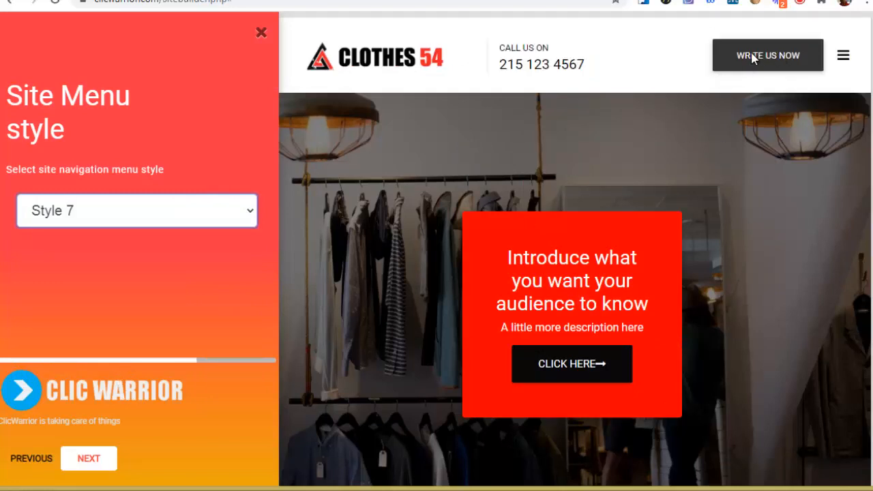
left_click(242, 216)
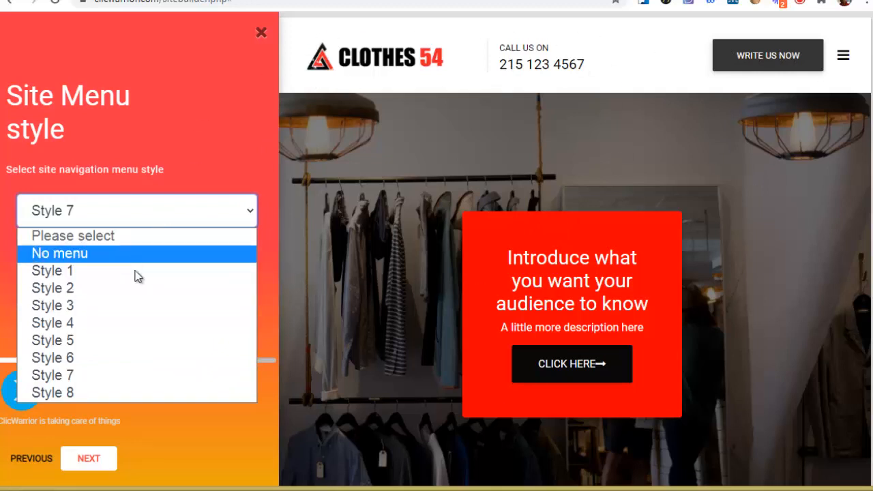
left_click(80, 287)
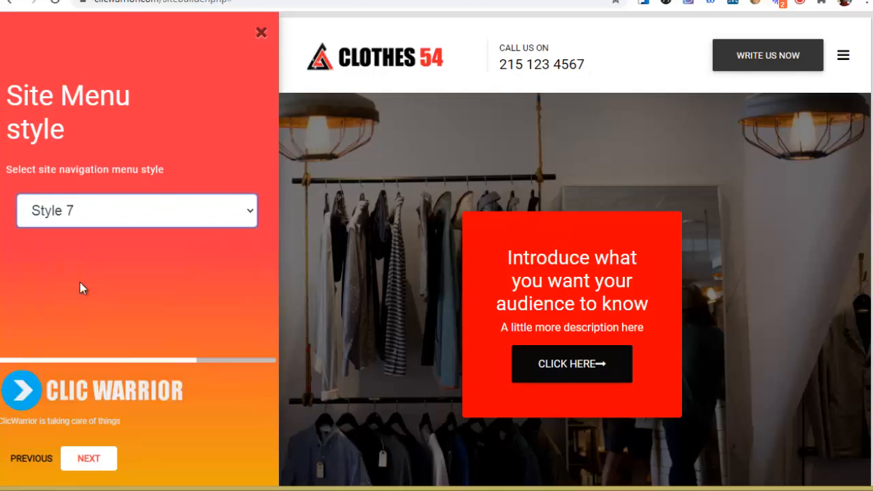
Step: Set the site navigation menu to Style 1 and continue to the font pair choice
left_click(181, 219)
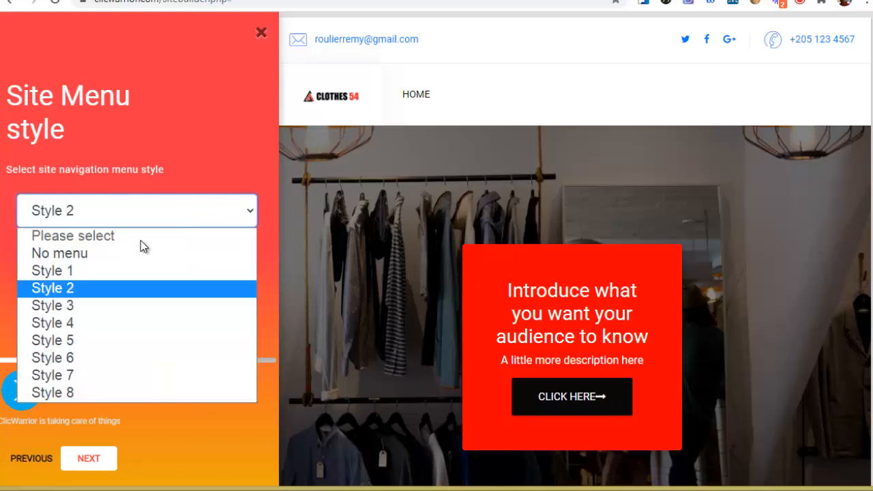
left_click(109, 267)
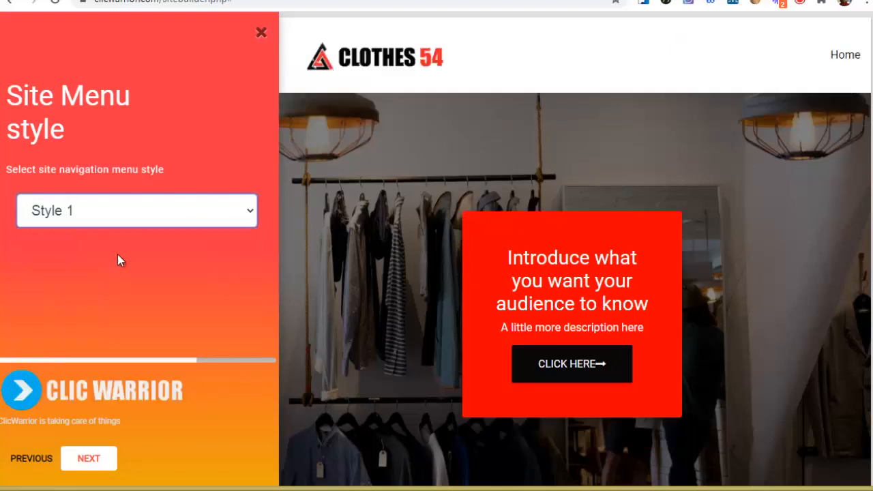
left_click(91, 459)
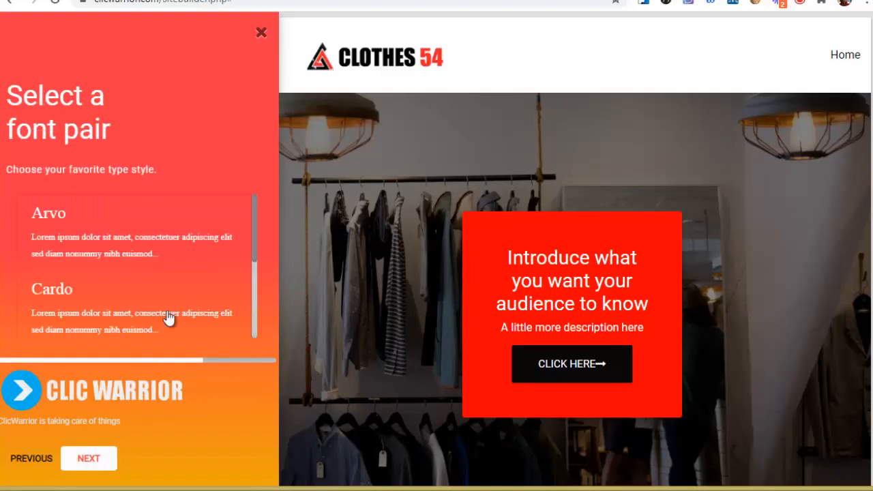
Step: Try the Eczar font pair on the site preview
scroll(140, 272, "down", 4)
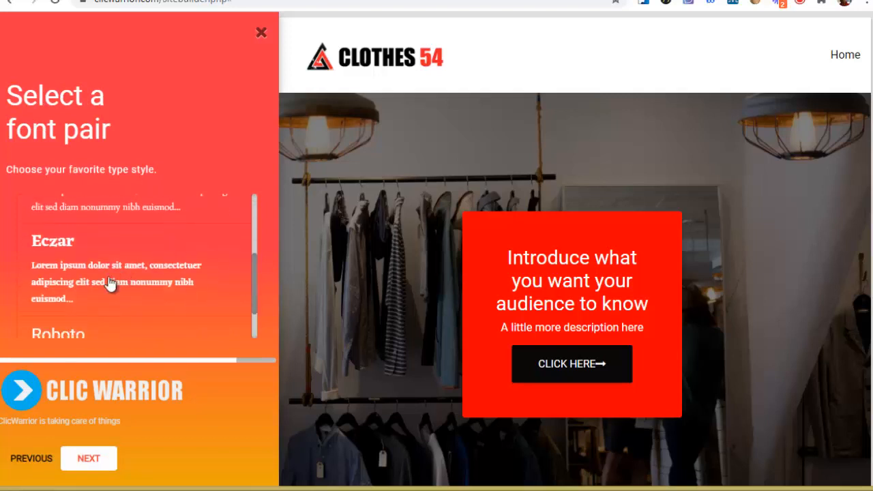
scroll(109, 282, "down", 1)
left_click(111, 244)
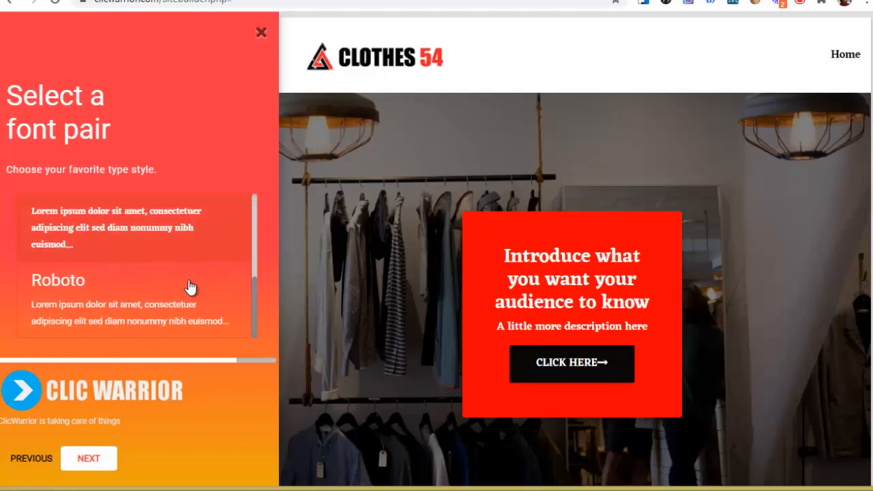
Step: Choose the Roboto font pair and continue to the contact details
scroll(189, 230, "up", 2)
scroll(137, 263, "down", 1)
left_click(125, 306)
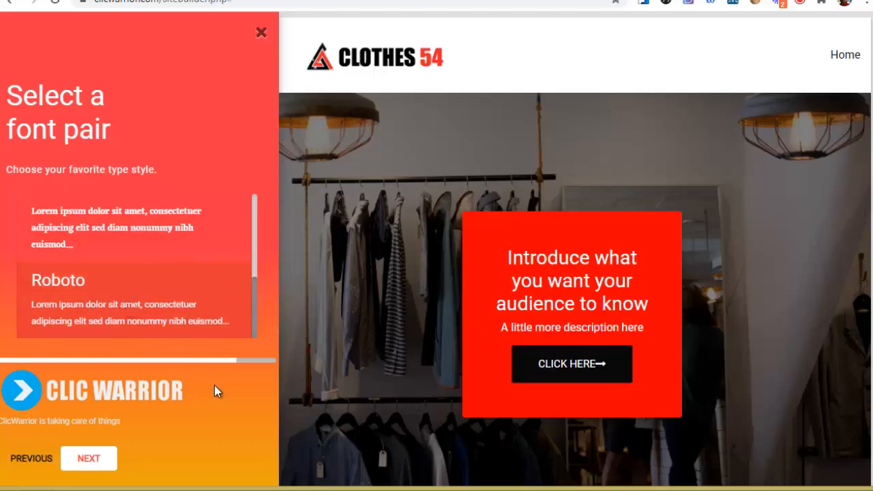
left_click(88, 459)
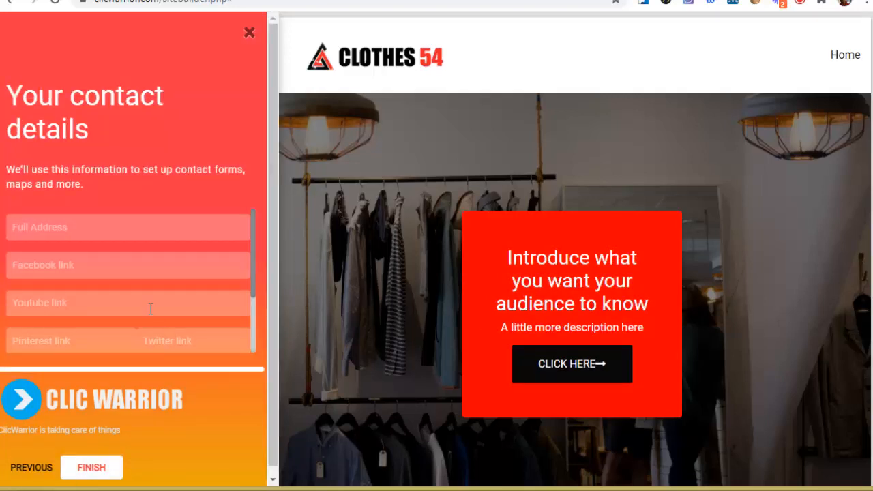
Step: Review the contact detail fields, leave them empty and finish the site setup wizard
scroll(77, 229, "down", 2)
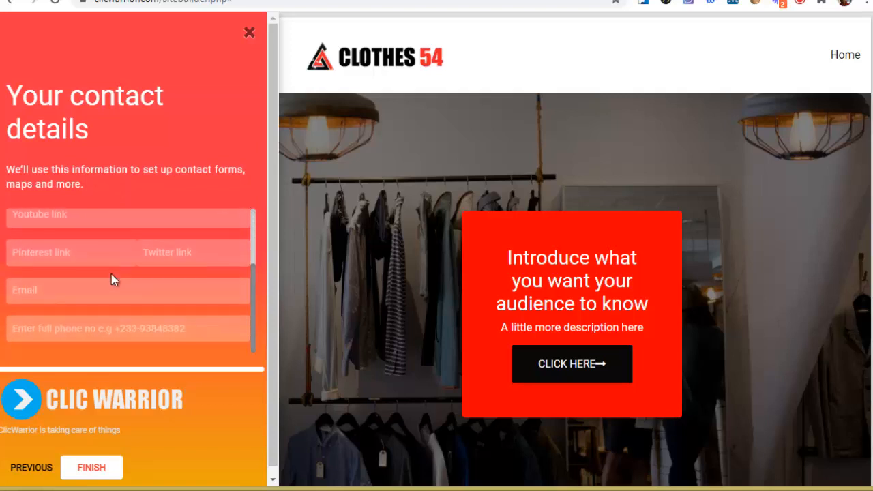
scroll(111, 273, "up", 2)
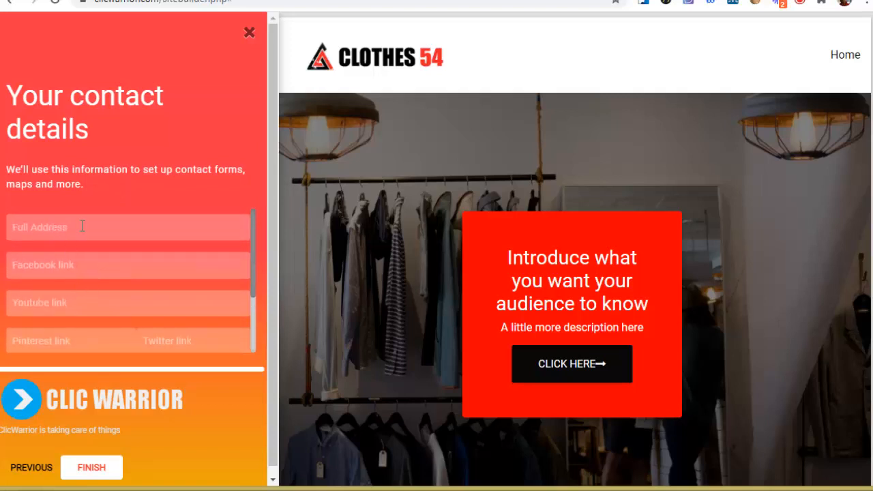
scroll(82, 228, "down", 3)
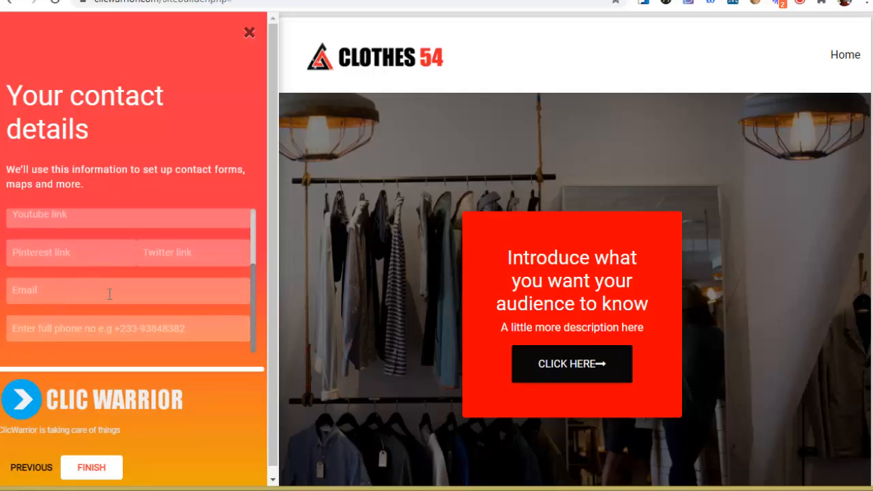
scroll(185, 300, "down", 1)
scroll(156, 257, "up", 2)
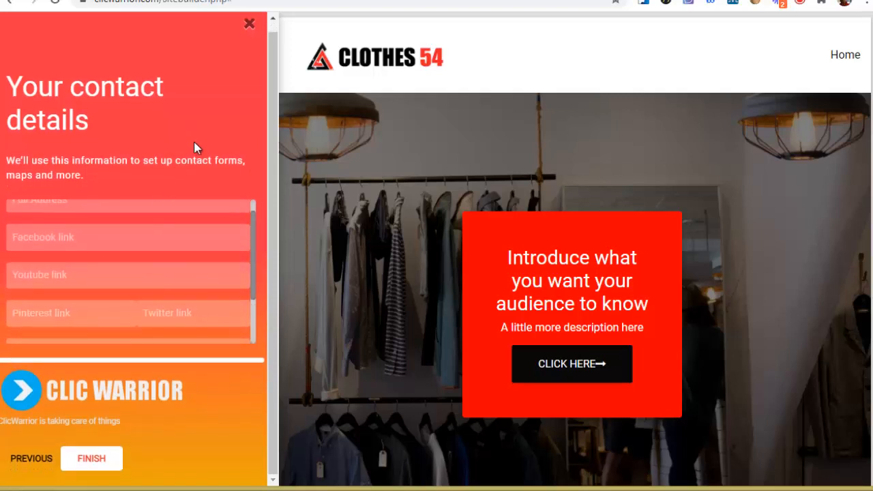
scroll(194, 147, "up", 1)
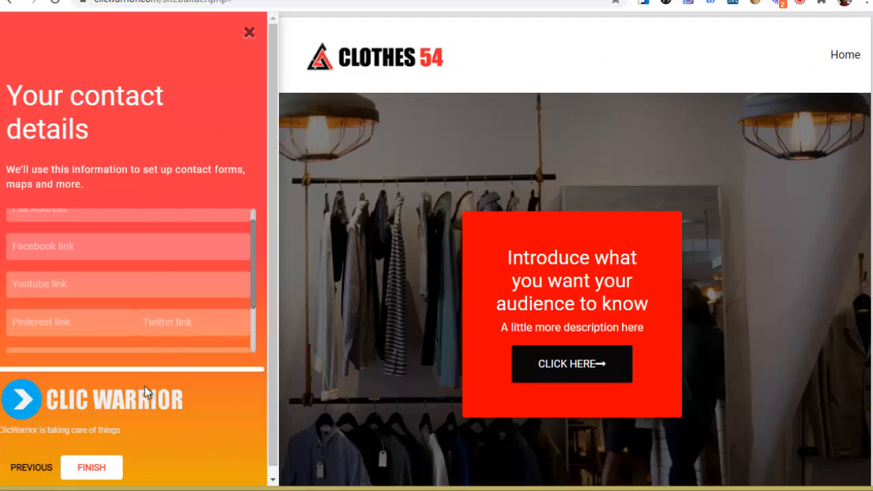
left_click(104, 466)
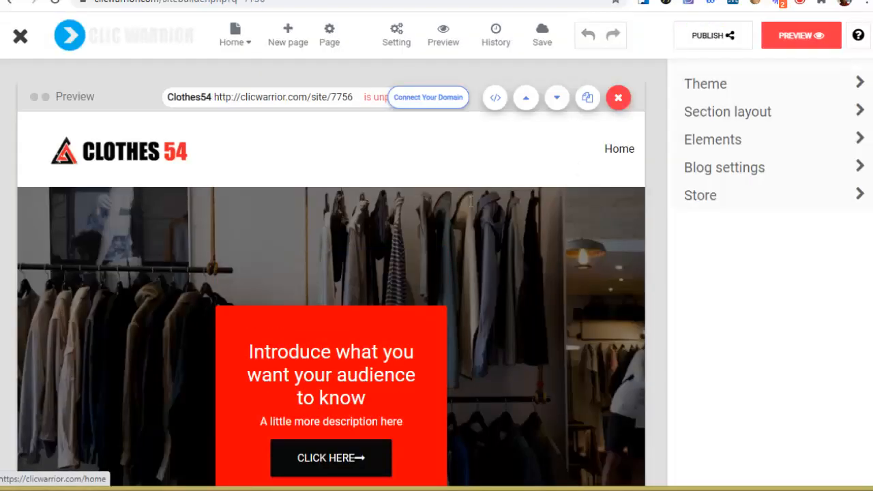
Step: Look over the generated home page, from the header and cover banner to the product offers section
scroll(469, 185, "down", 9)
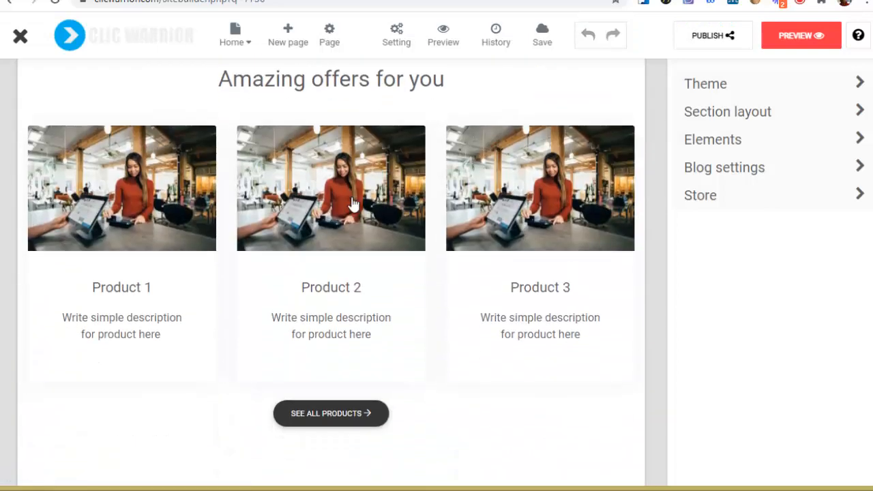
scroll(413, 210, "up", 9)
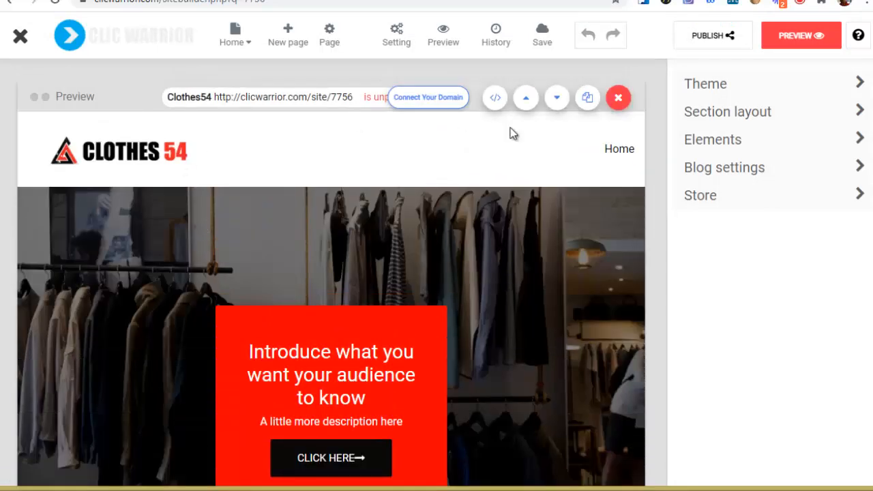
scroll(487, 300, "down", 1)
scroll(480, 294, "up", 1)
scroll(373, 322, "down", 5)
scroll(373, 322, "up", 3)
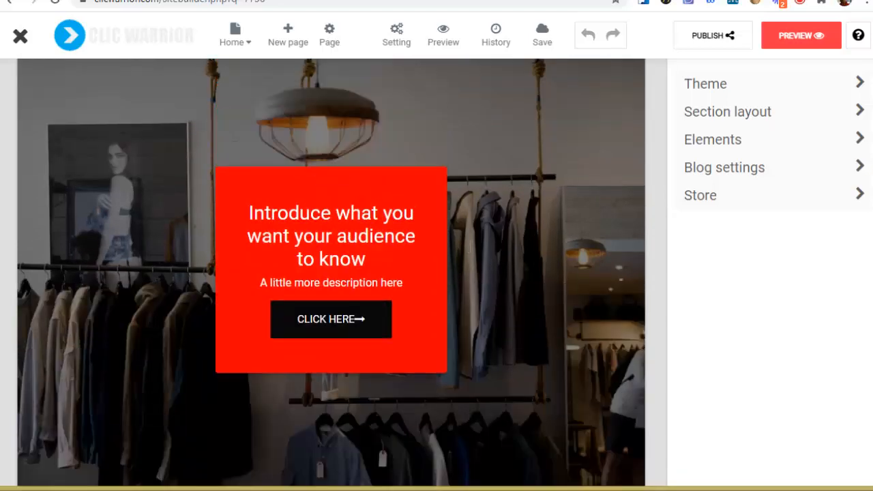
scroll(463, 278, "up", 1)
Step: Replace the cover banner heading with "bienvenue" and check that the banner button's text can be edited
triple_click(371, 305)
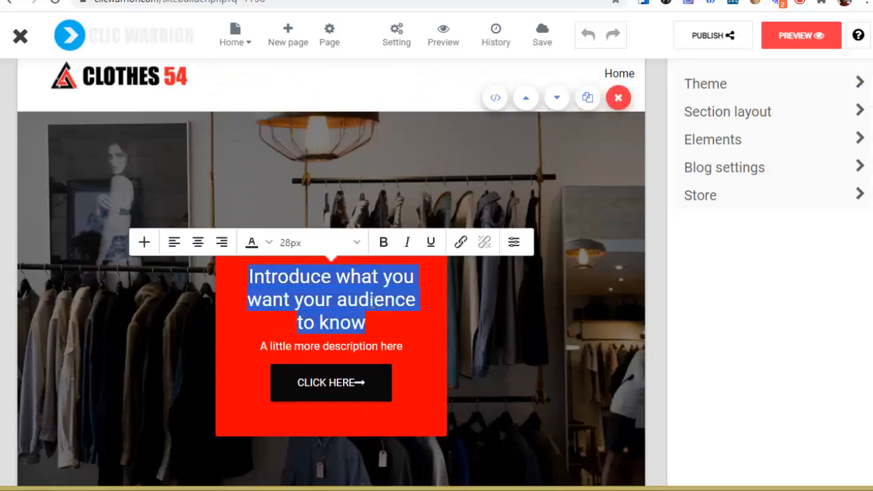
type("bienvenue")
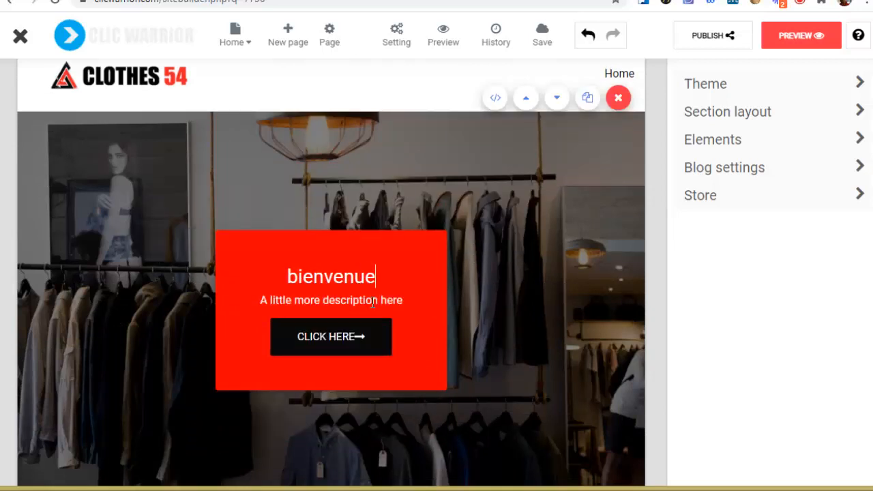
triple_click(348, 334)
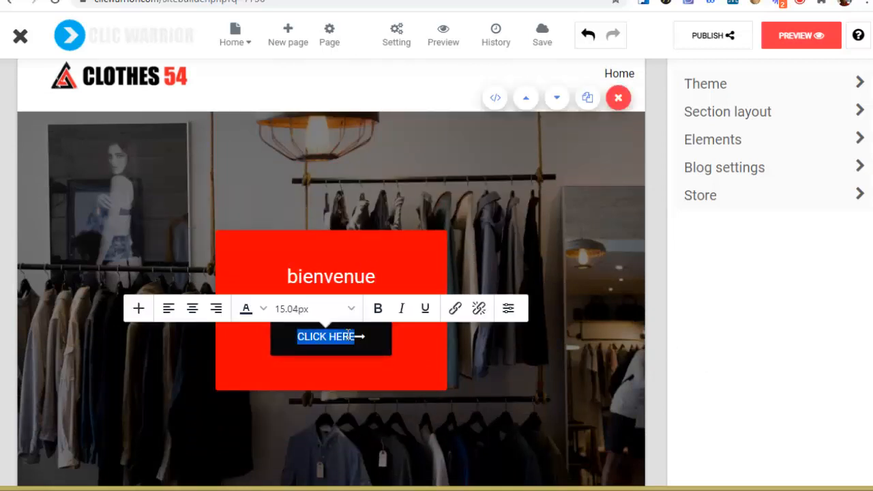
left_click(564, 359)
Step: Select the Product 1 image and look over the home page's product cards and the shop-now section below them
scroll(545, 355, "down", 6)
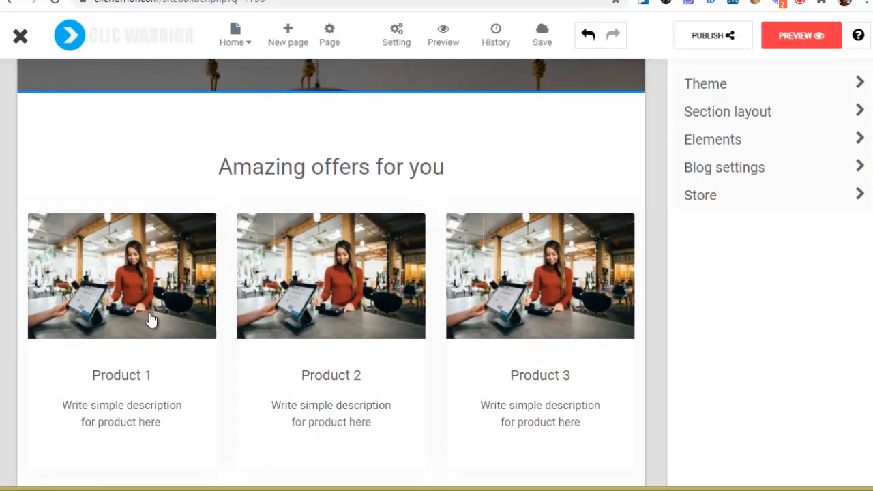
left_click(157, 319)
scroll(506, 220, "down", 3)
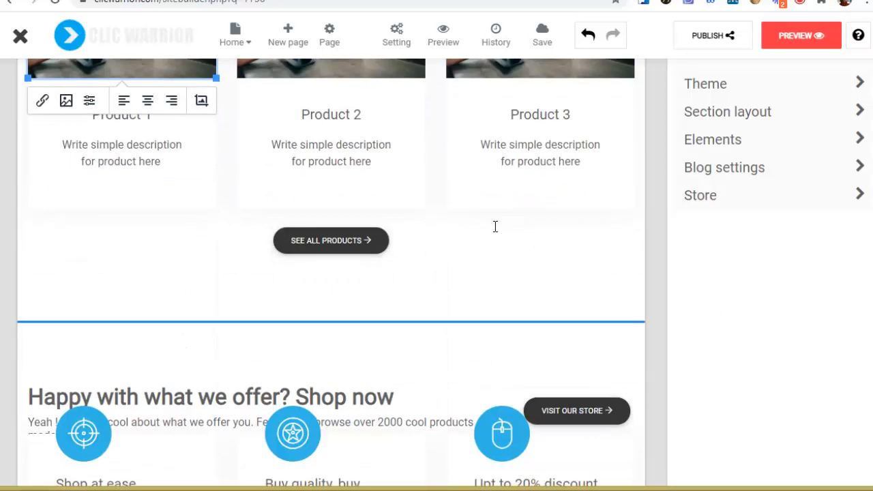
scroll(495, 234, "up", 4)
Step: Open the store management page, review its product, collection and settings areas, and return to the page editor
left_click(763, 201)
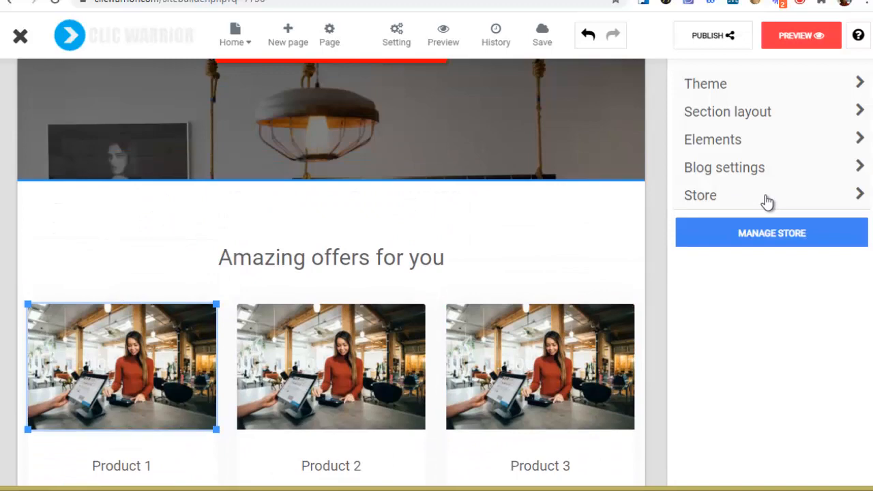
left_click(774, 241)
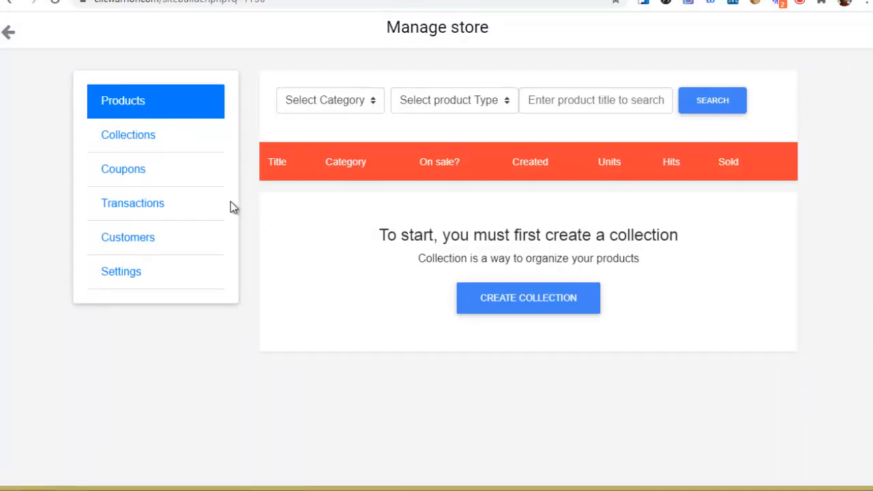
left_click(8, 32)
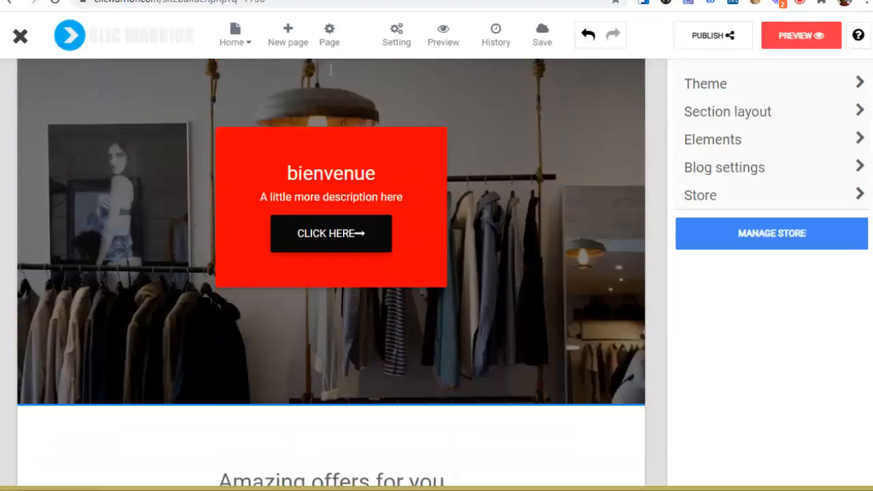
Step: Review the page types available for a new page and close the dialog without creating a page
left_click(284, 38)
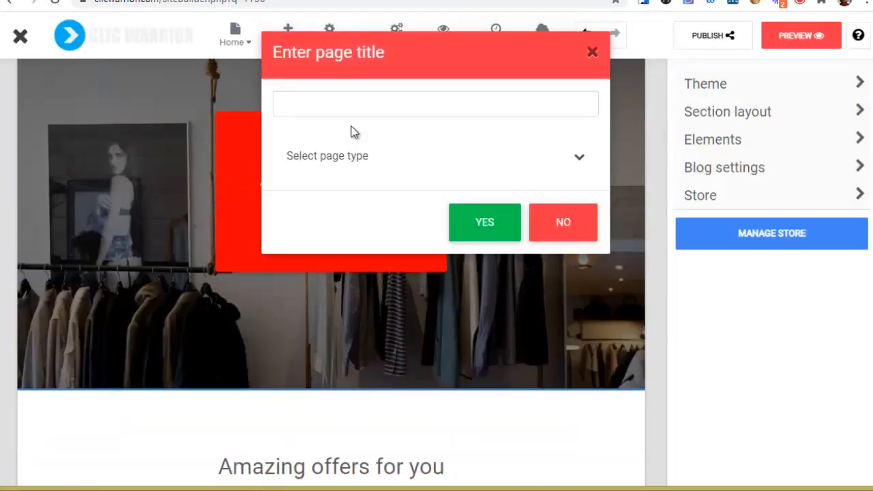
left_click(485, 165)
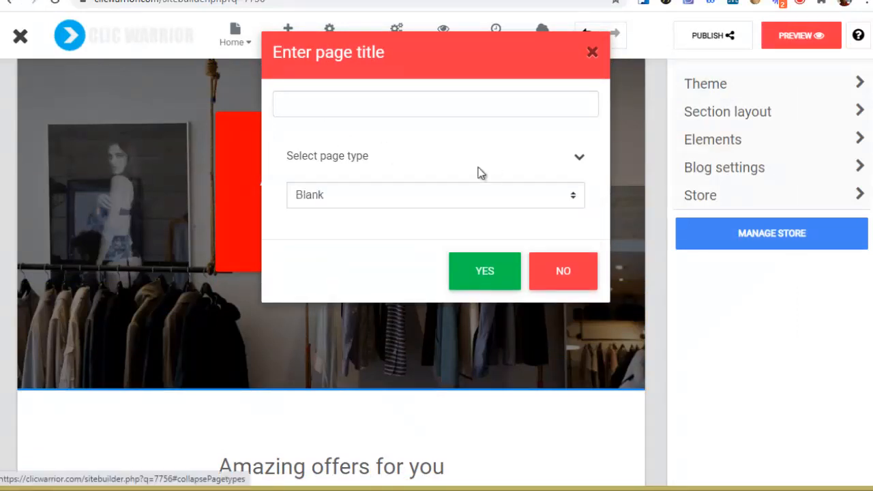
left_click(414, 200)
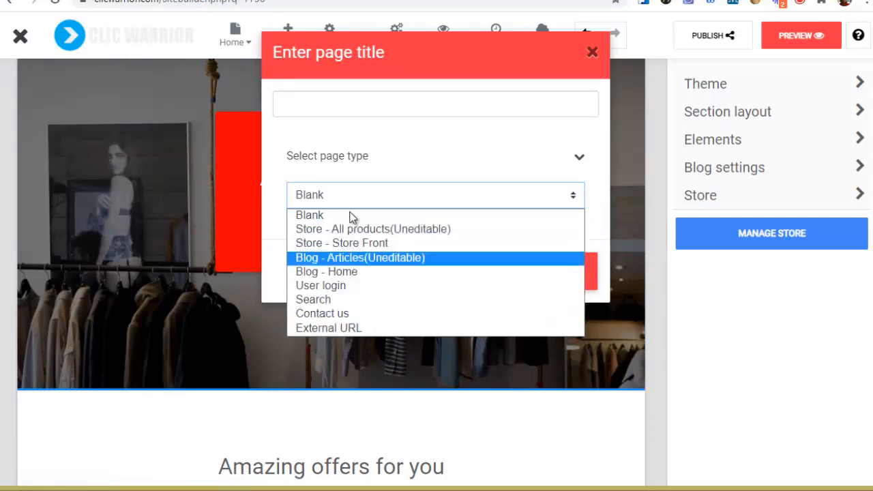
left_click(391, 142)
left_click(591, 52)
Step: Review the Home page's SEO title, keywords and description fields and close the page settings without changes
left_click(326, 34)
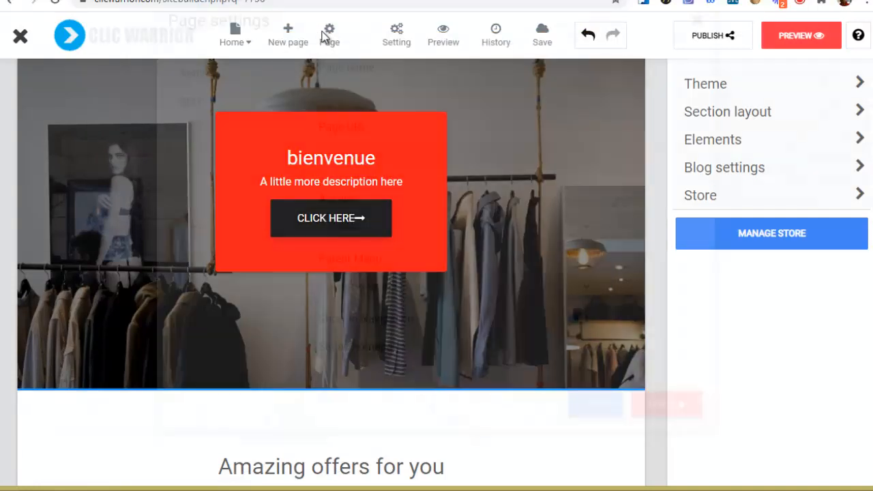
left_click(197, 141)
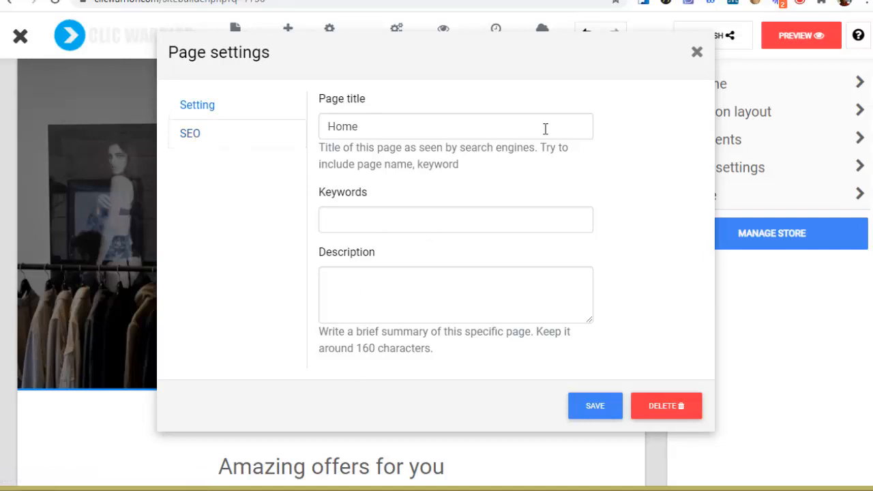
left_click(696, 52)
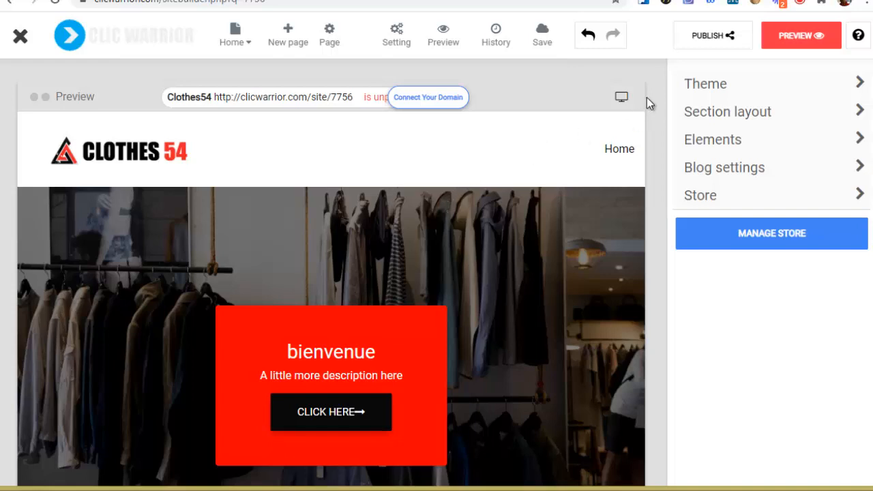
Step: Publish the Clothes54 website and open its live preview
left_click(697, 38)
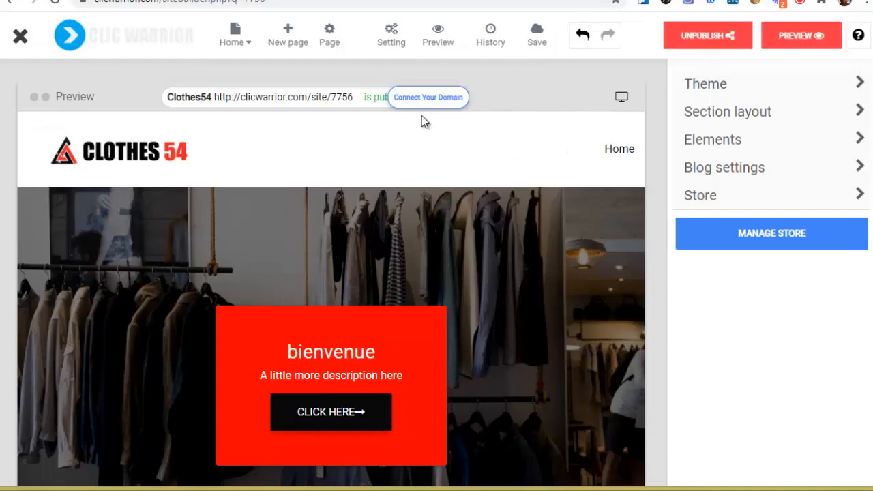
left_click(814, 34)
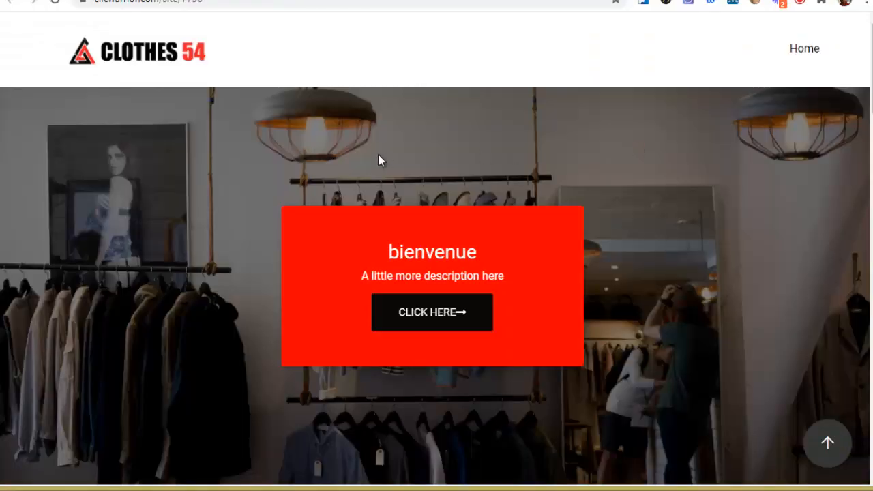
Step: Look over the published home page from the cover banner through the offers to the lower sections and return to the editor
scroll(619, 171, "down", 2)
scroll(620, 171, "up", 2)
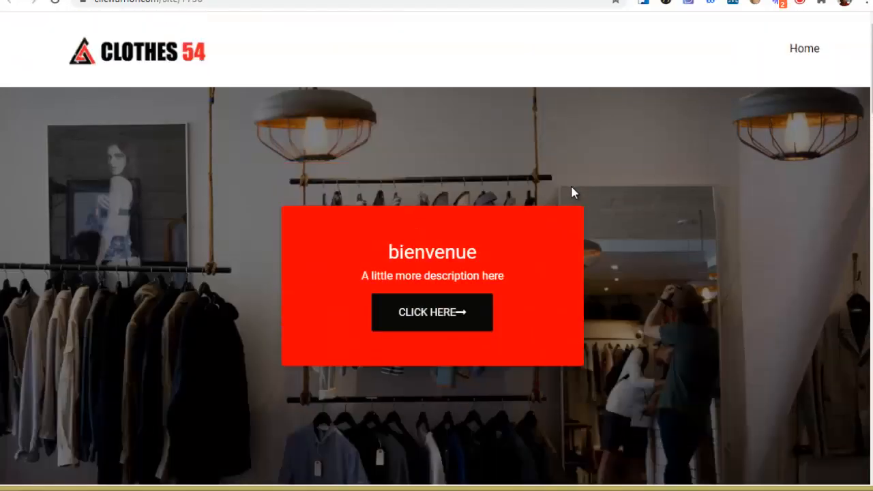
scroll(649, 176, "down", 10)
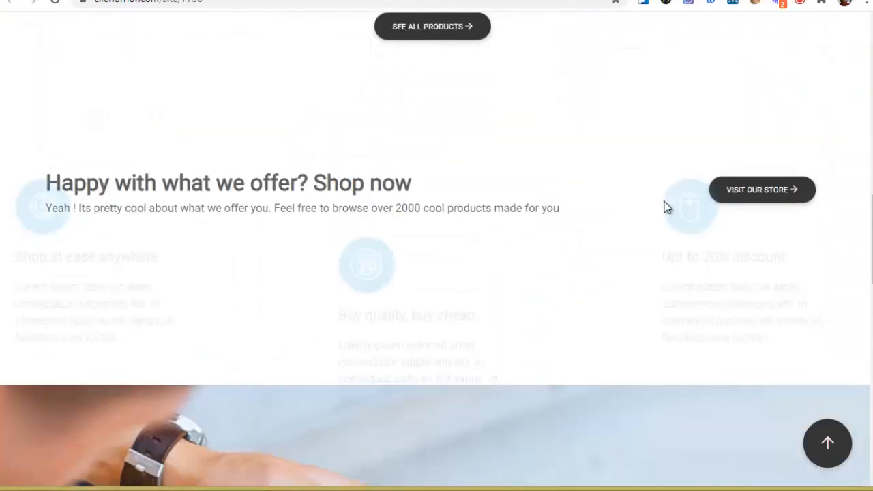
scroll(641, 210, "down", 3)
scroll(617, 212, "up", 15)
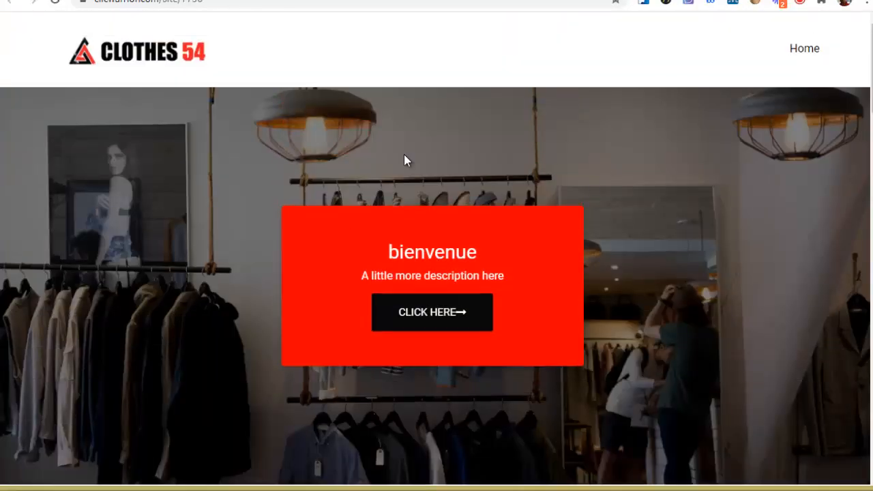
left_click(229, 0)
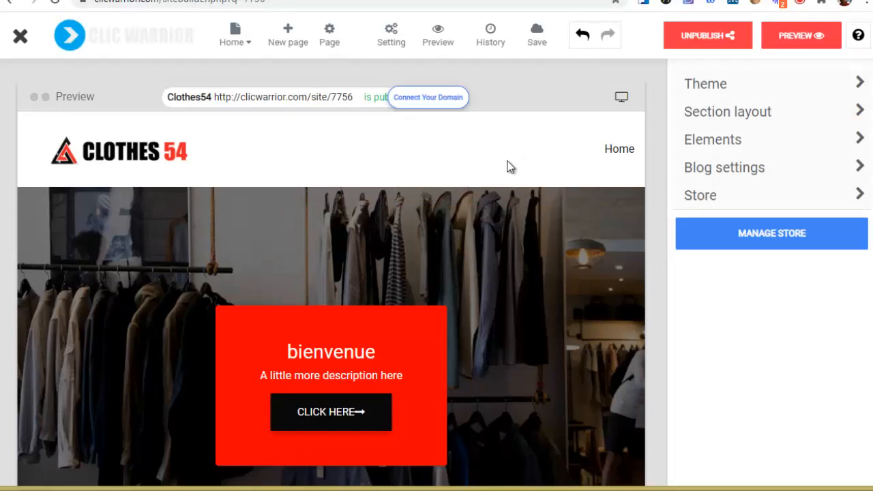
scroll(563, 186, "down", 2)
scroll(562, 198, "up", 2)
scroll(561, 224, "down", 4)
scroll(531, 229, "up", 4)
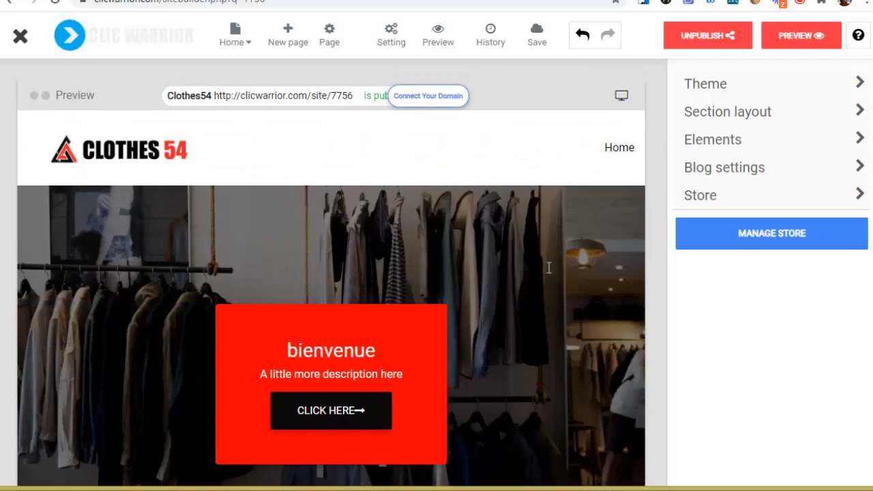
scroll(550, 259, "down", 5)
scroll(545, 197, "down", 1)
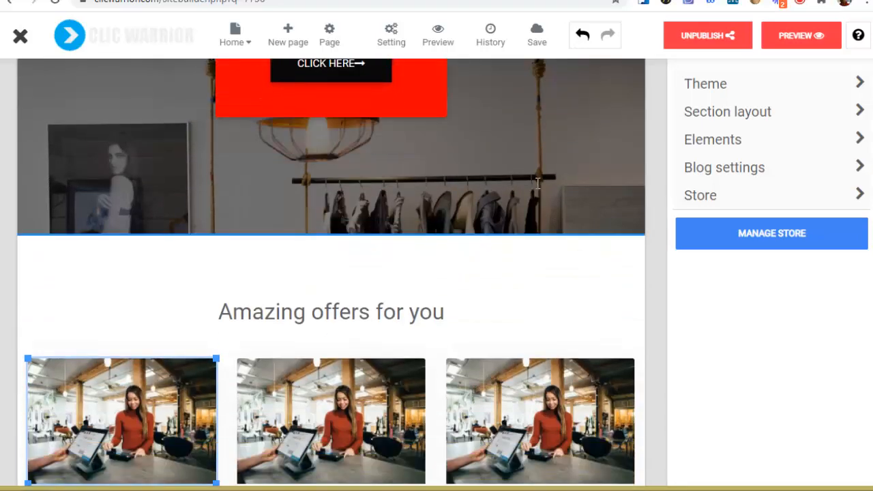
scroll(542, 198, "up", 6)
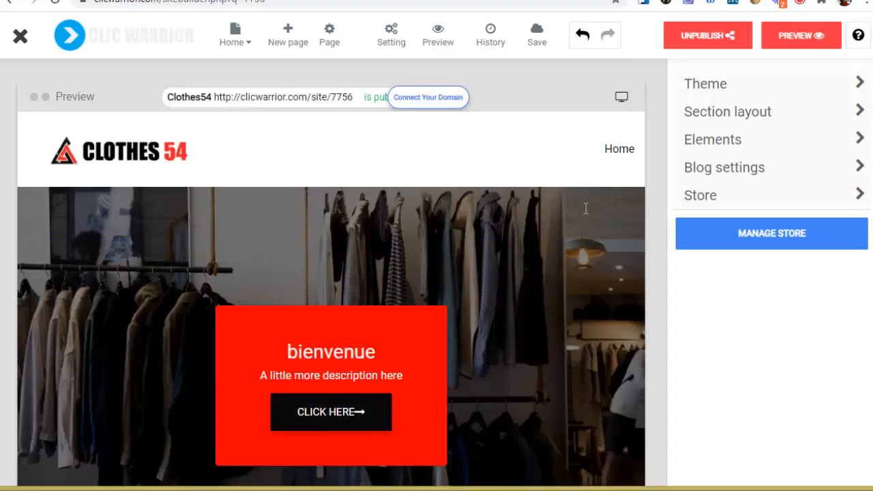
scroll(585, 209, "down", 3)
scroll(585, 209, "up", 3)
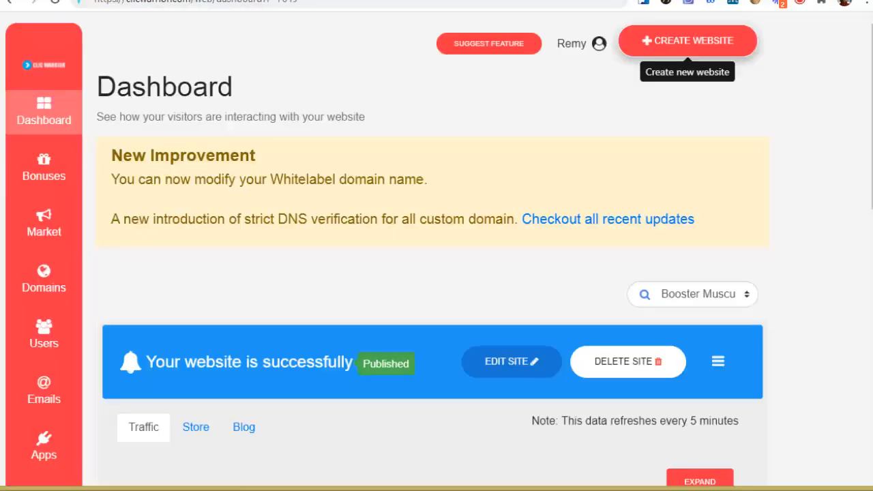